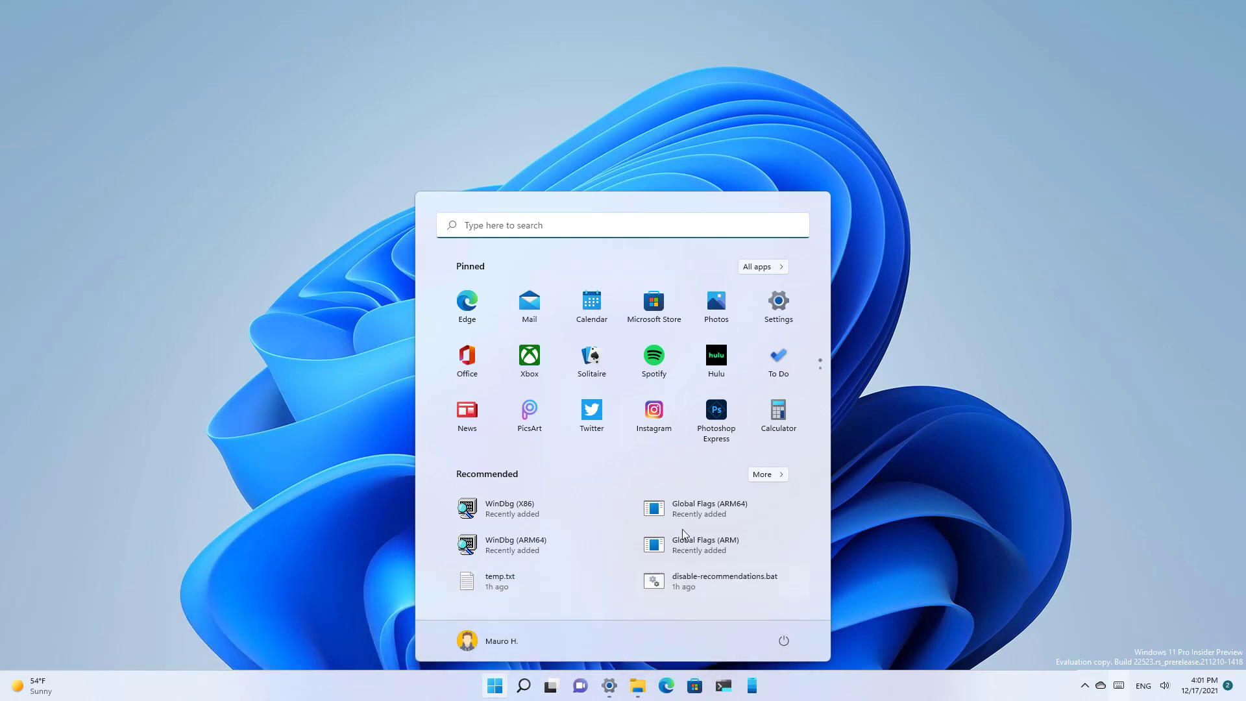
- Open the Personalization > Start settings from the Start menu
left_click(610, 686)
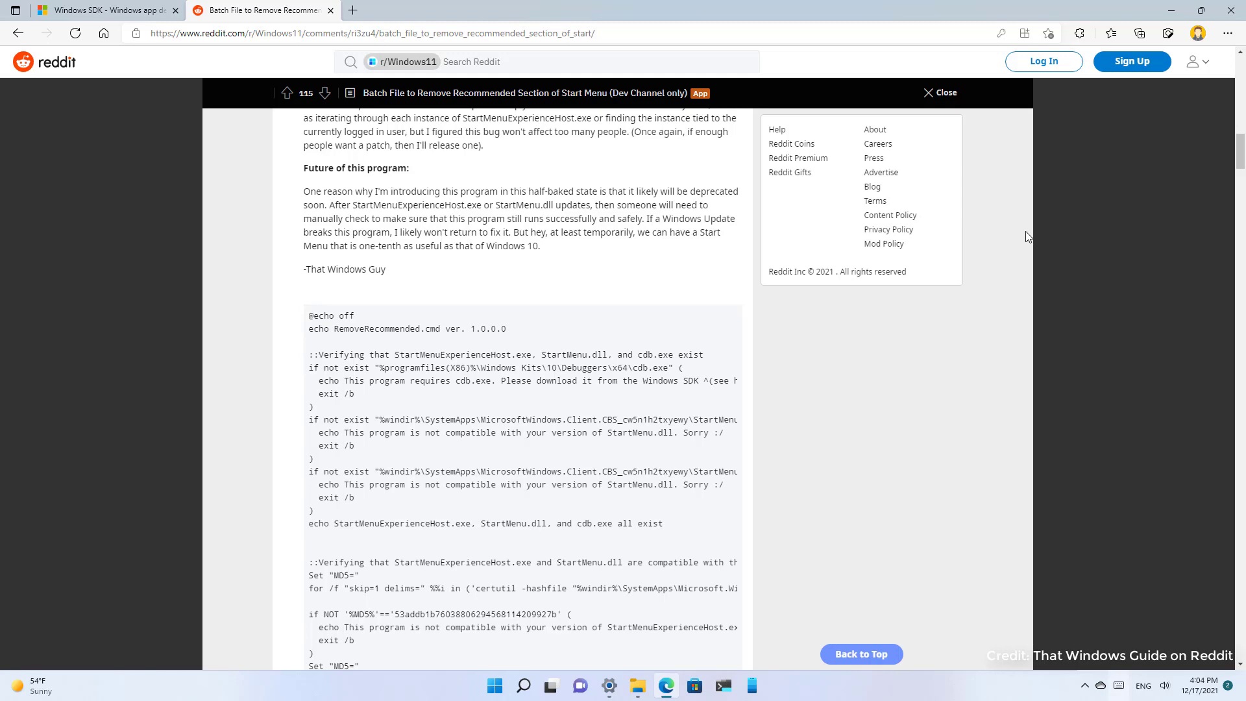
scroll(686, 351, "down", 8)
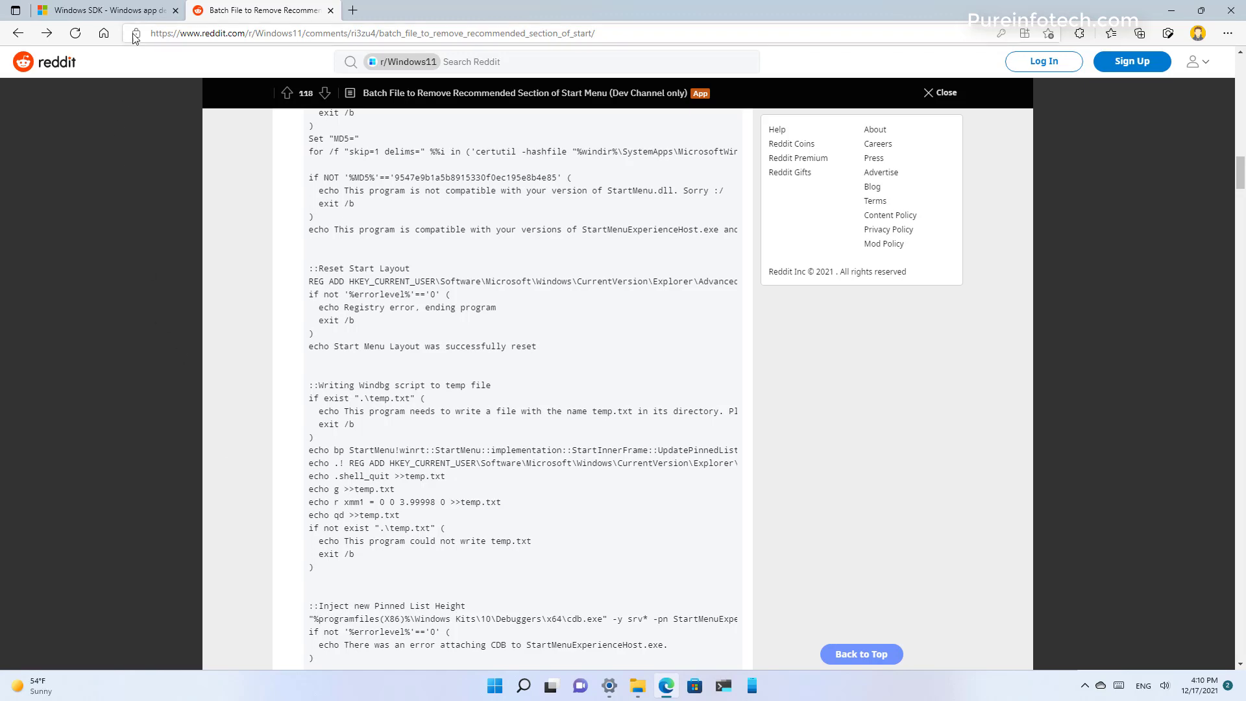
- Save winsdksetup.exe from the Windows SDK page to Downloads and run it
left_click(130, 11)
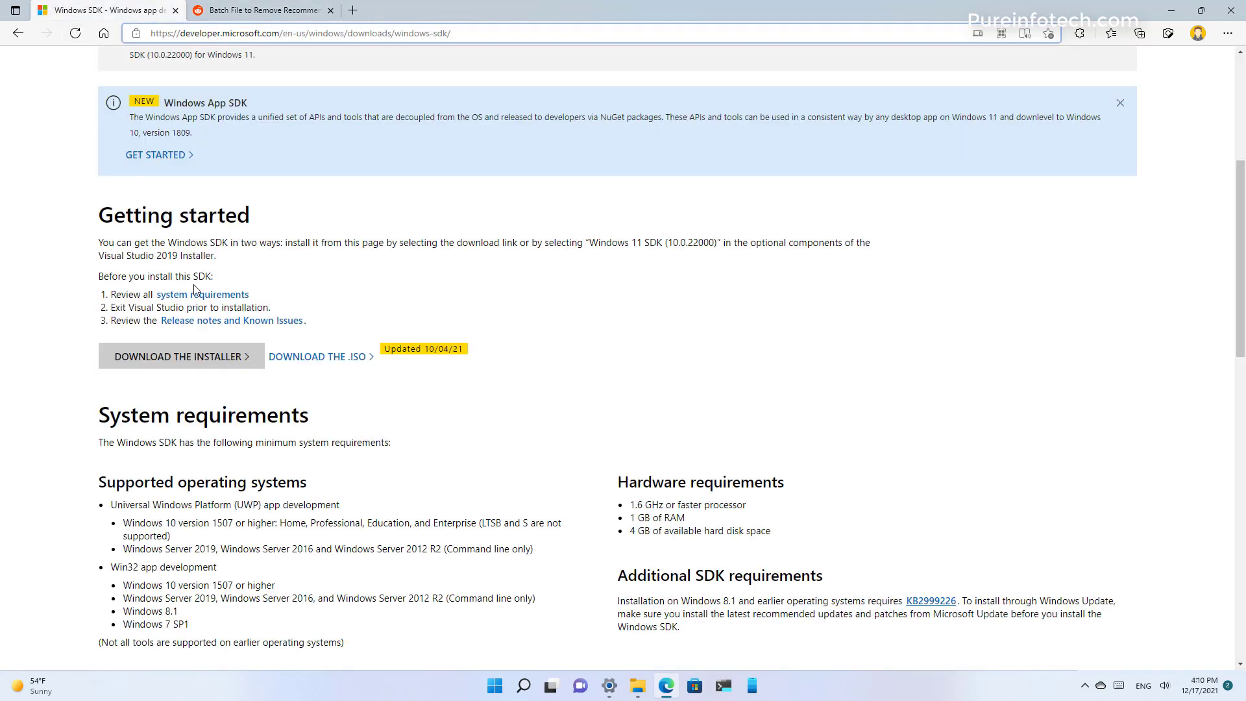
left_click(172, 364)
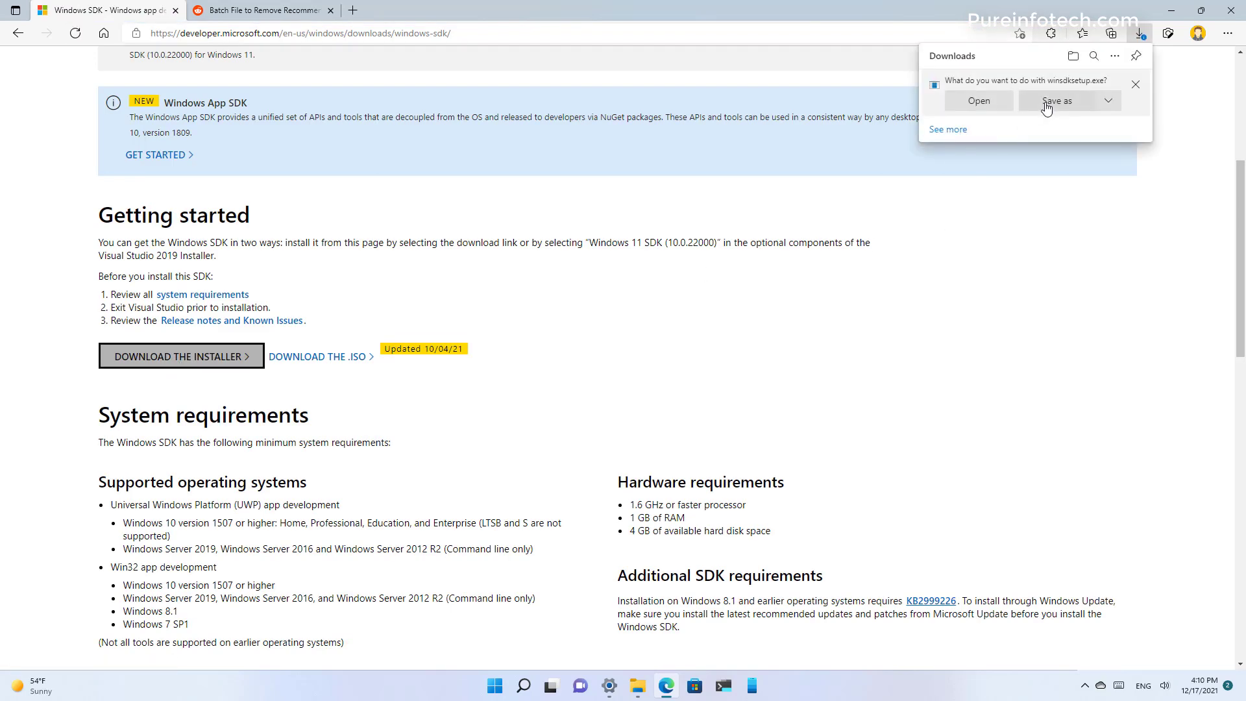
left_click(1047, 104)
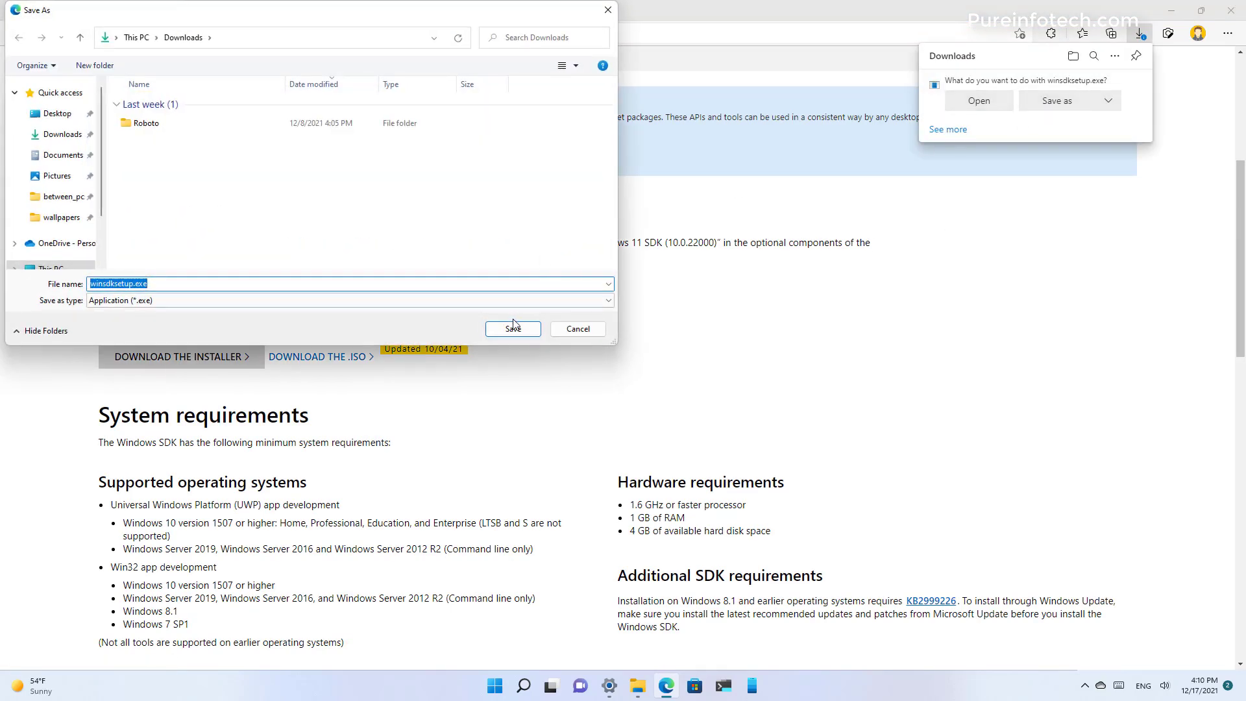
left_click(513, 327)
left_click(966, 93)
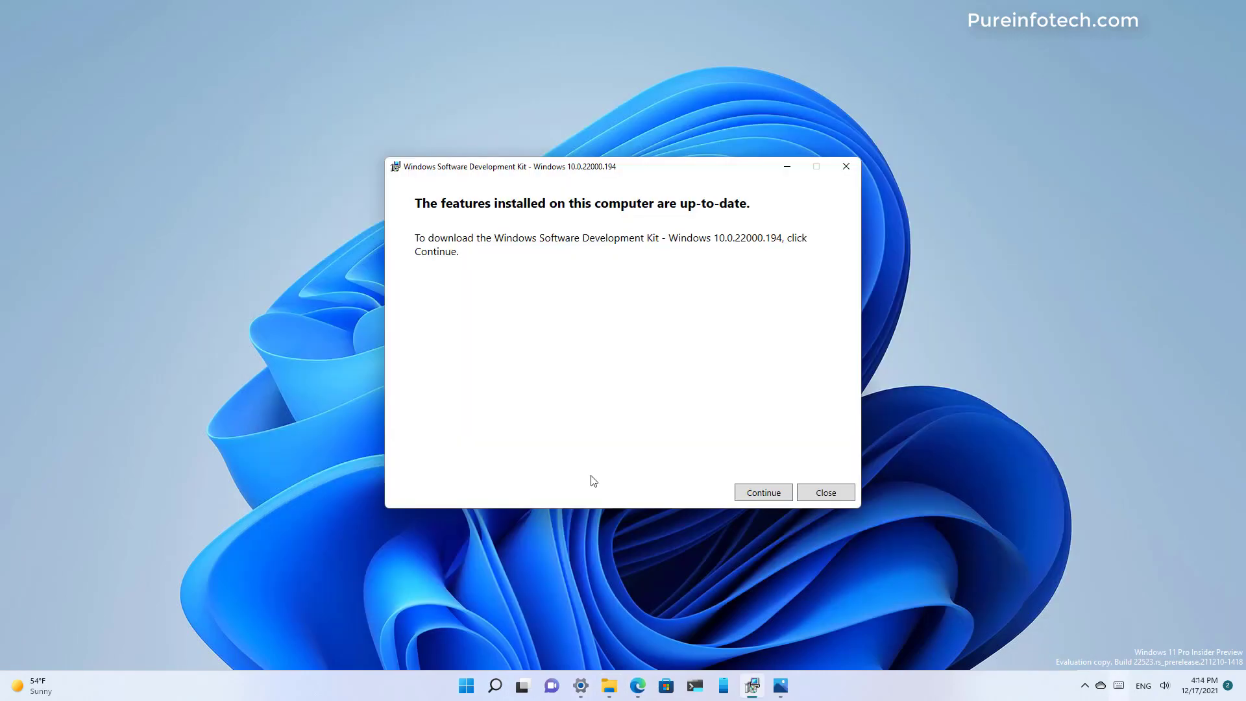
- Review the SDK setup screenshots (Privacy, License, feature selection, Welcome), then close the installer
left_click(780, 685)
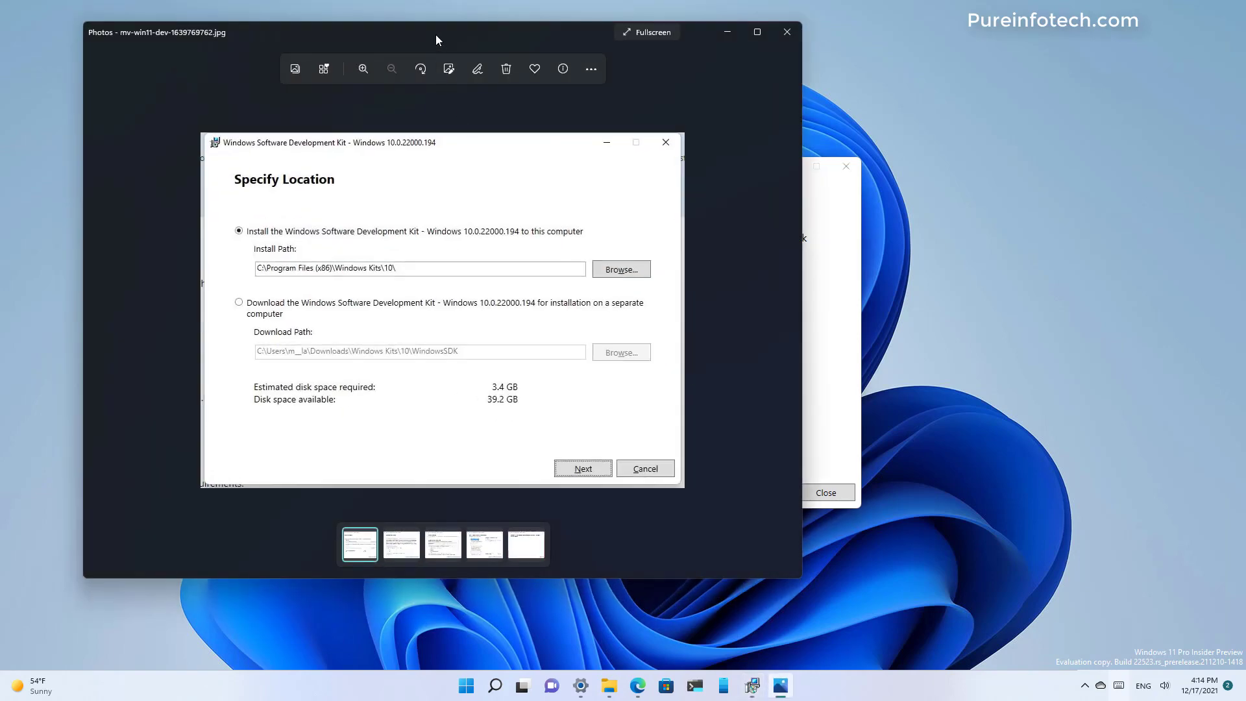
left_click_drag(434, 35, 556, 49)
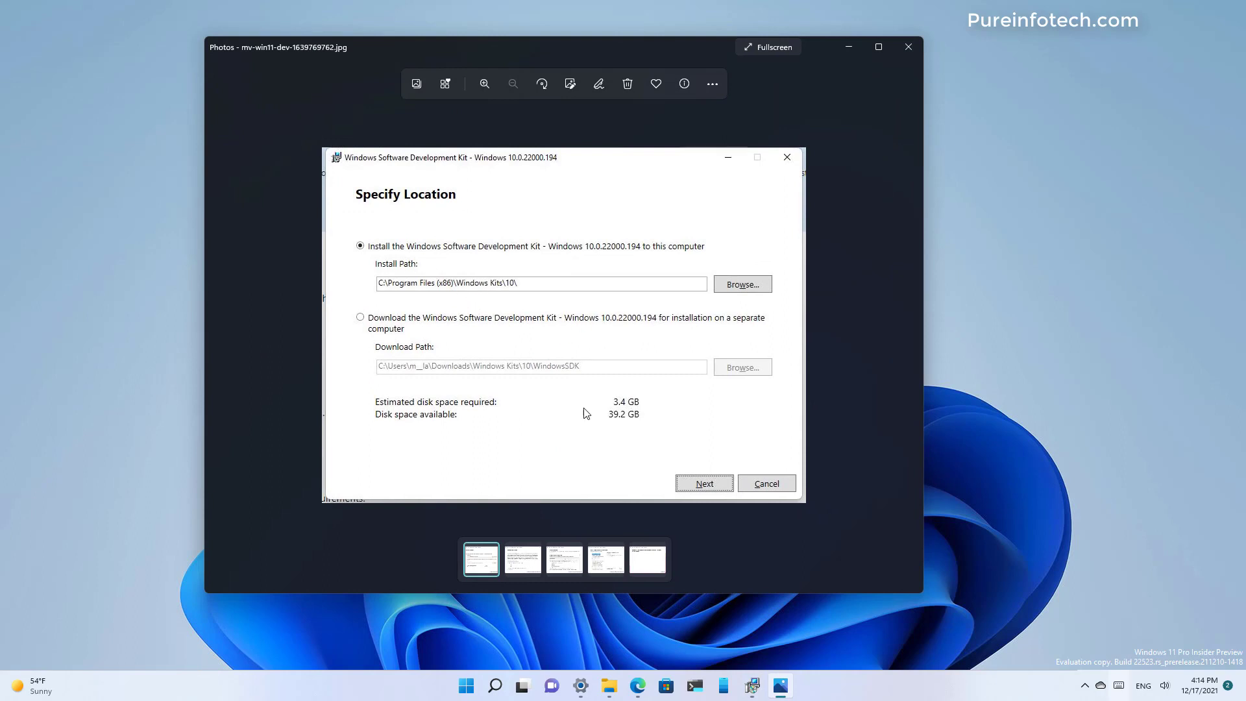
key("Right")
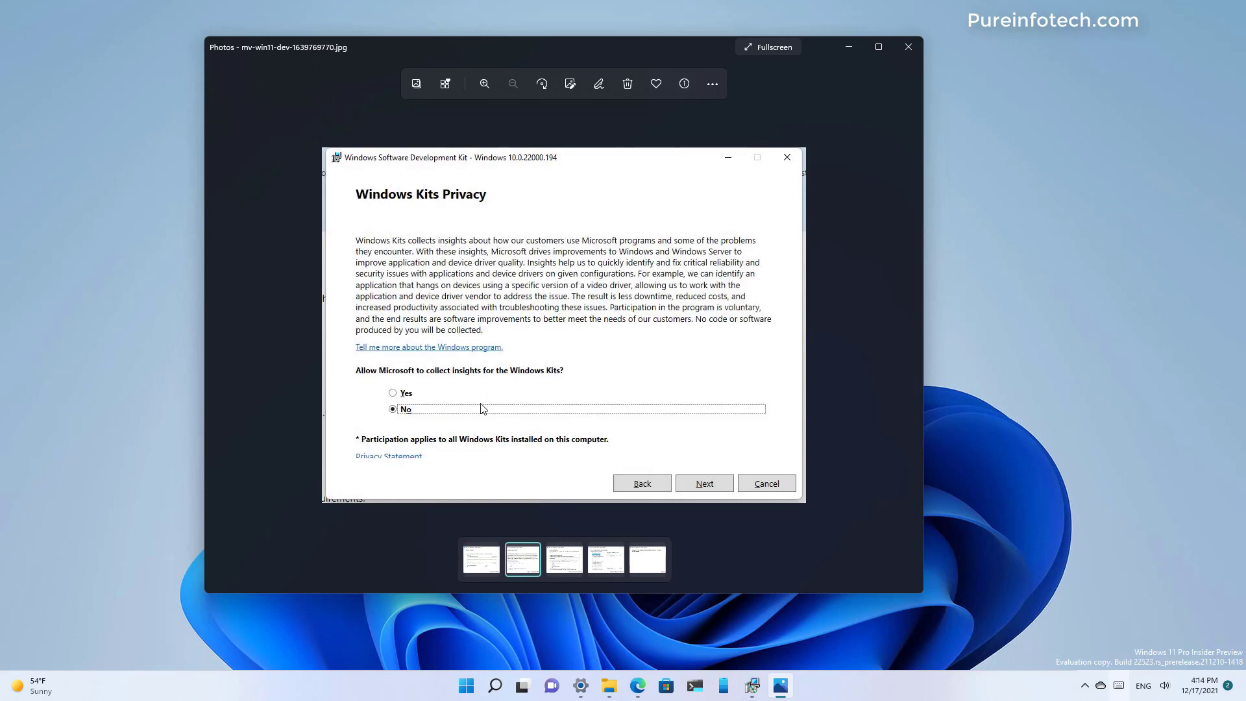
key("Right")
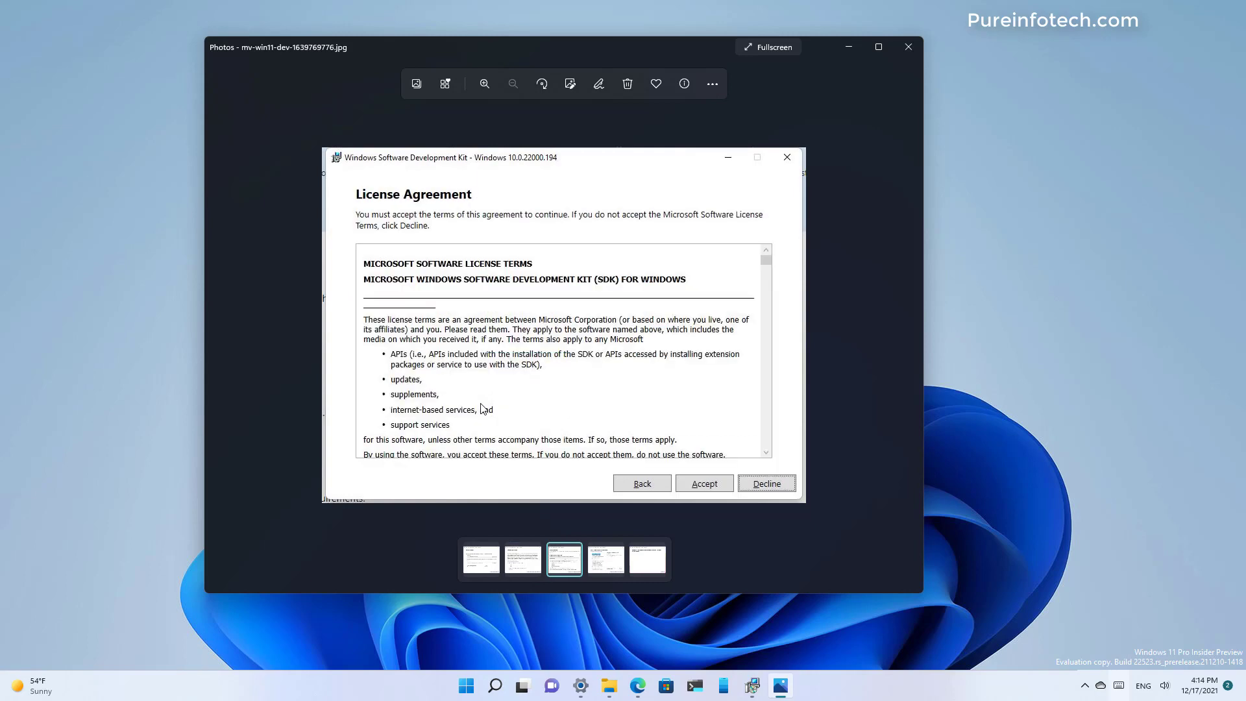
key("Right")
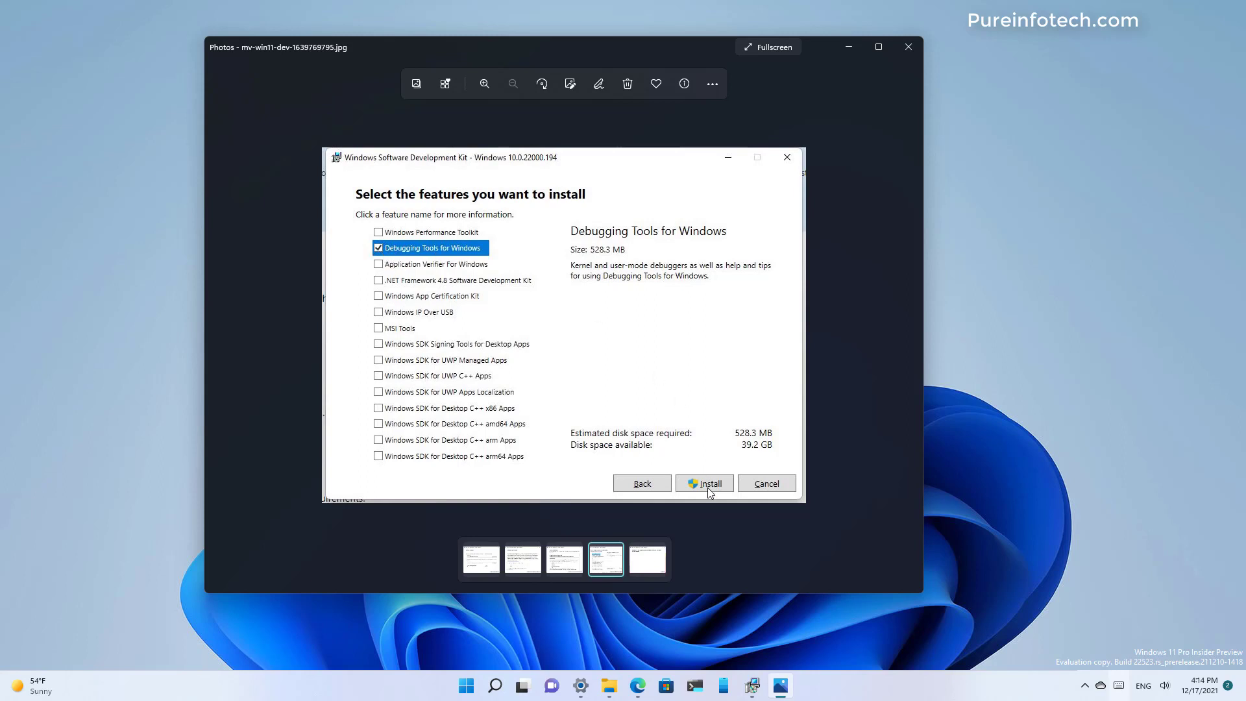
key("Right")
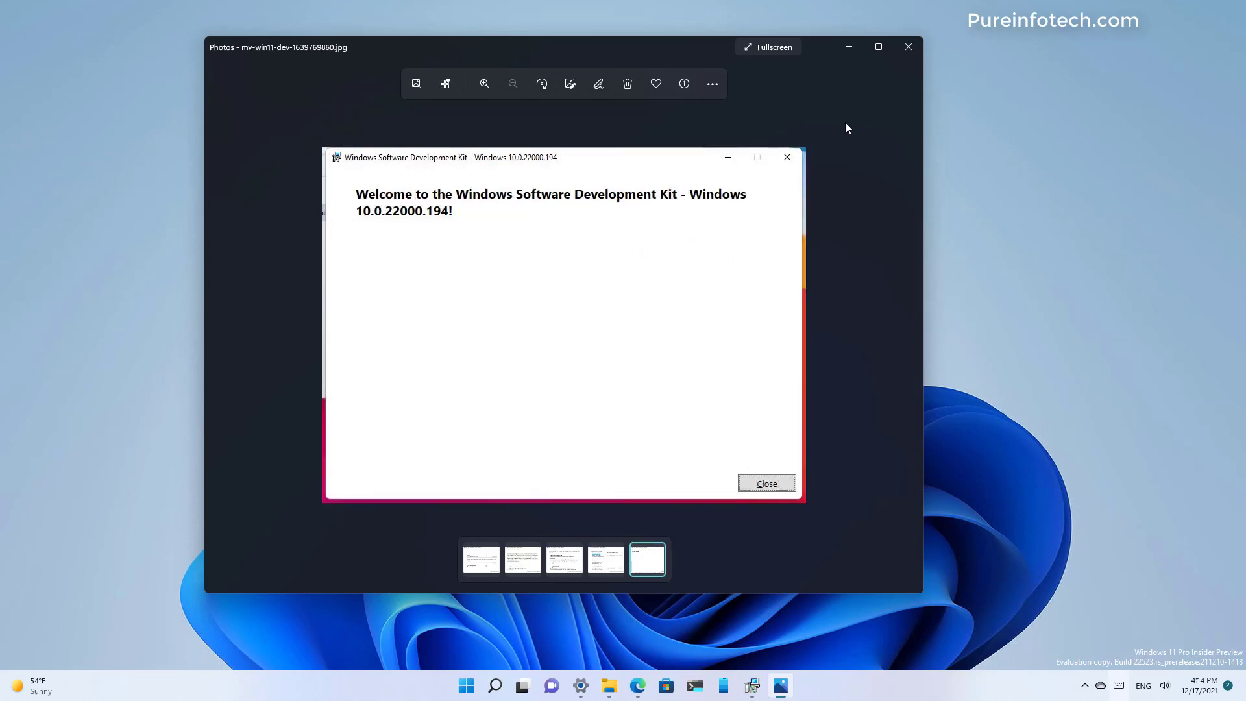
left_click(849, 48)
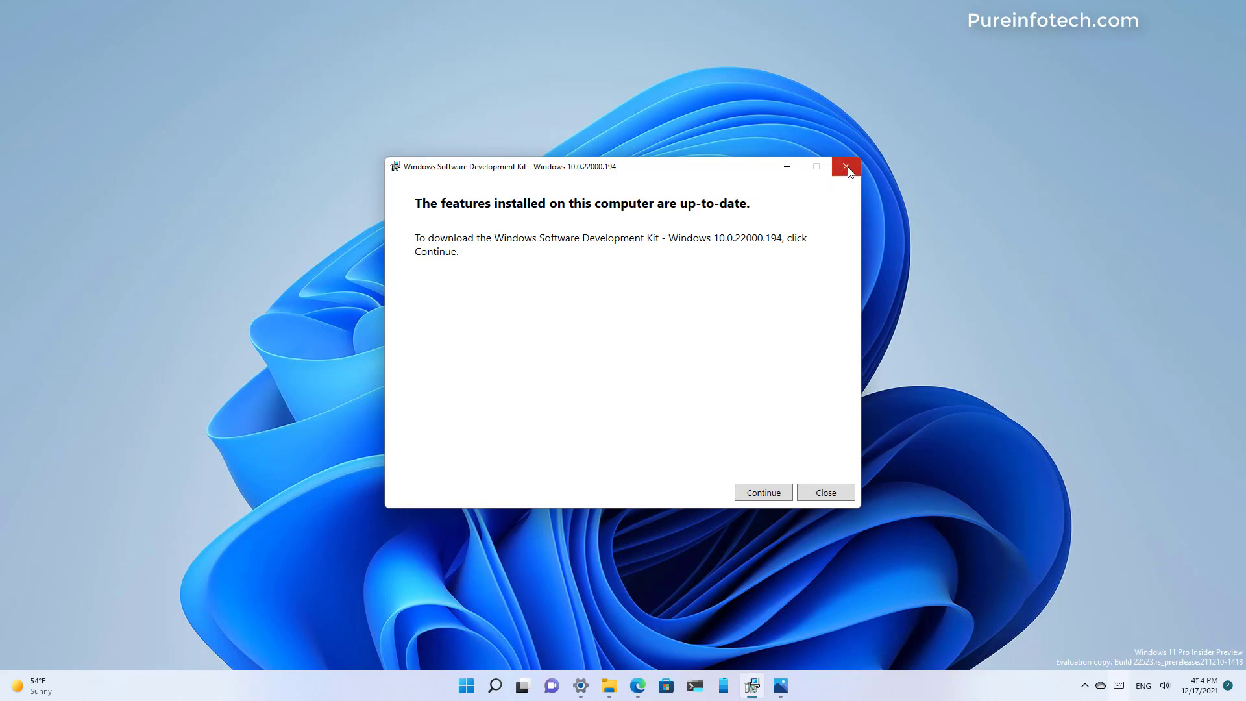
left_click(846, 168)
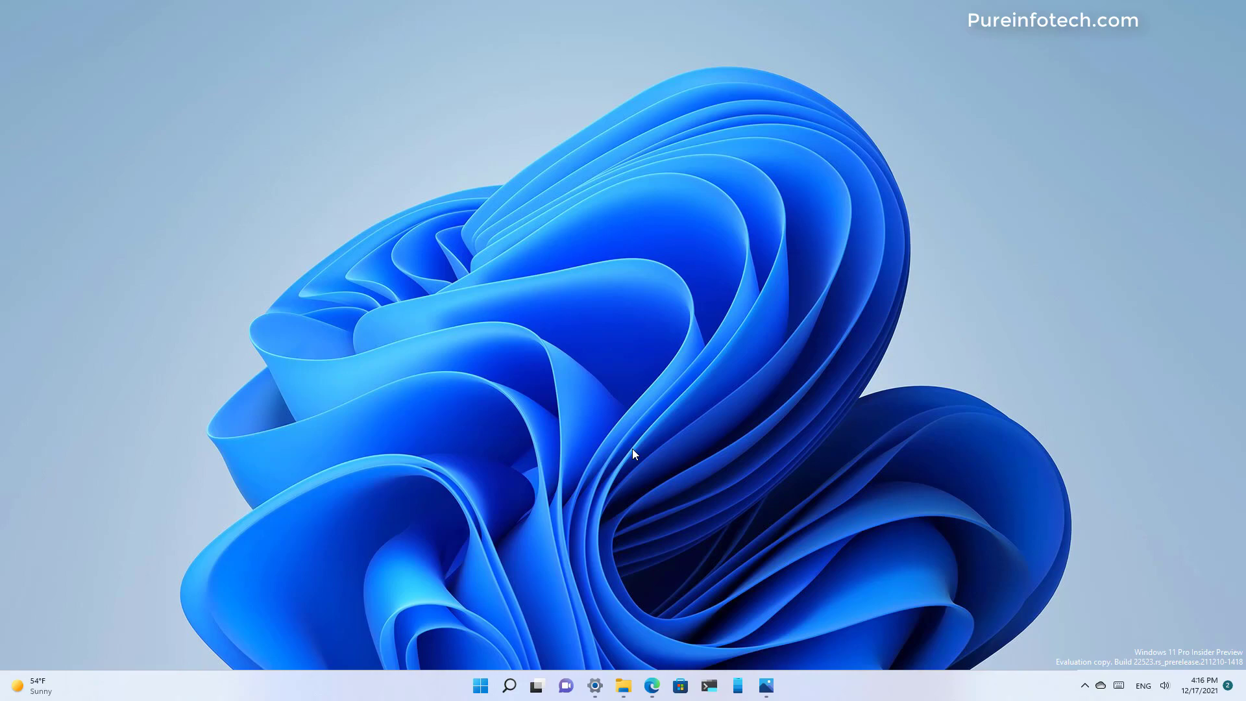
- Create a Desktop text file named disable-start-recommendations.txt and open it in Notepad
left_click(623, 685)
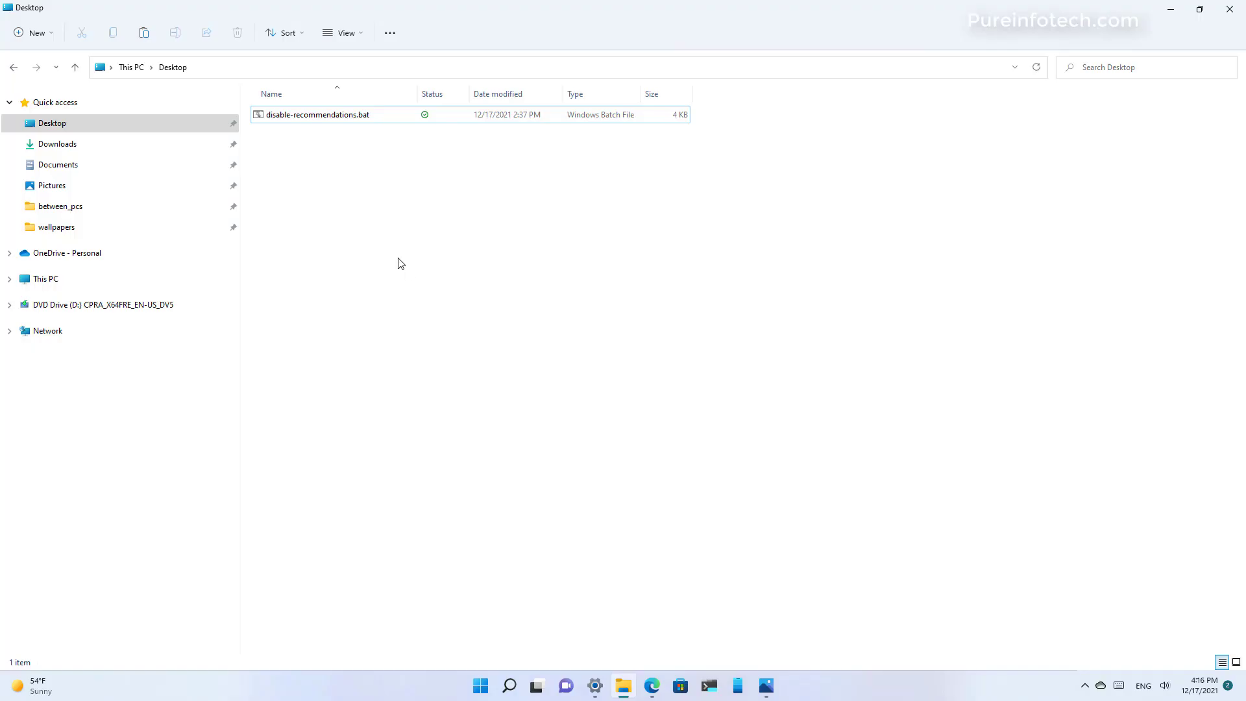
right_click(322, 167)
mouse_move(480, 291)
left_click(618, 359)
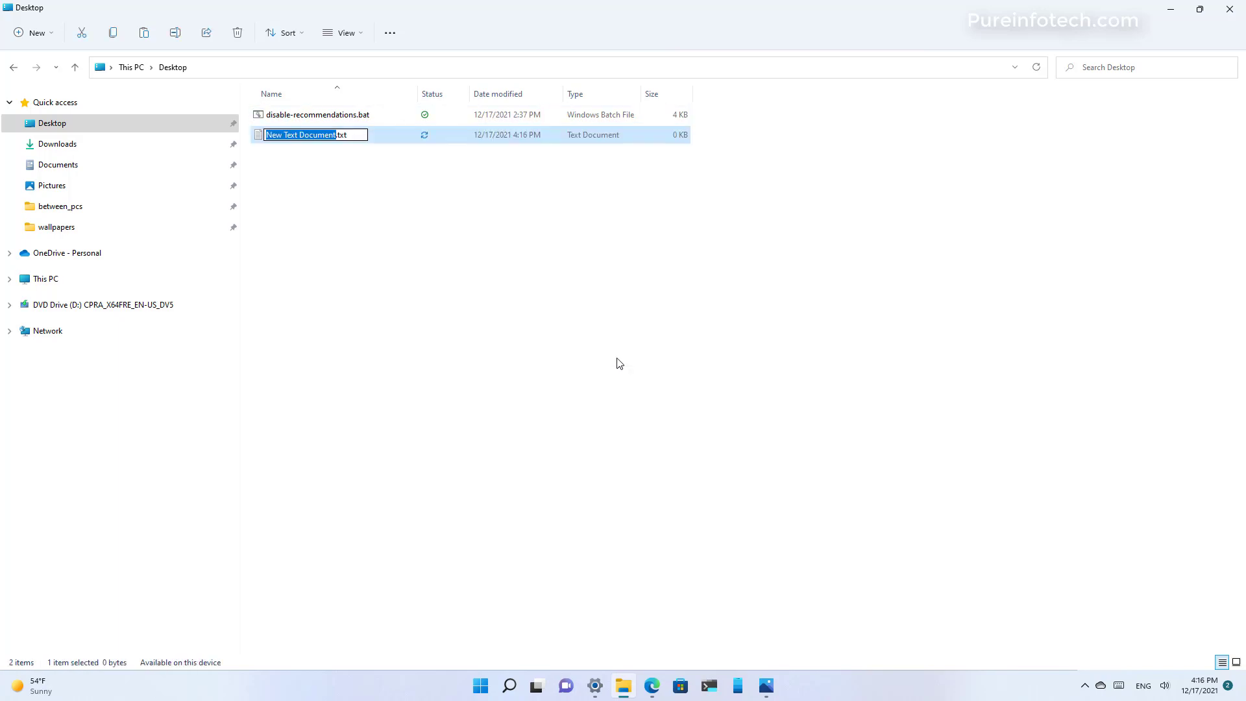
type("disable-re")
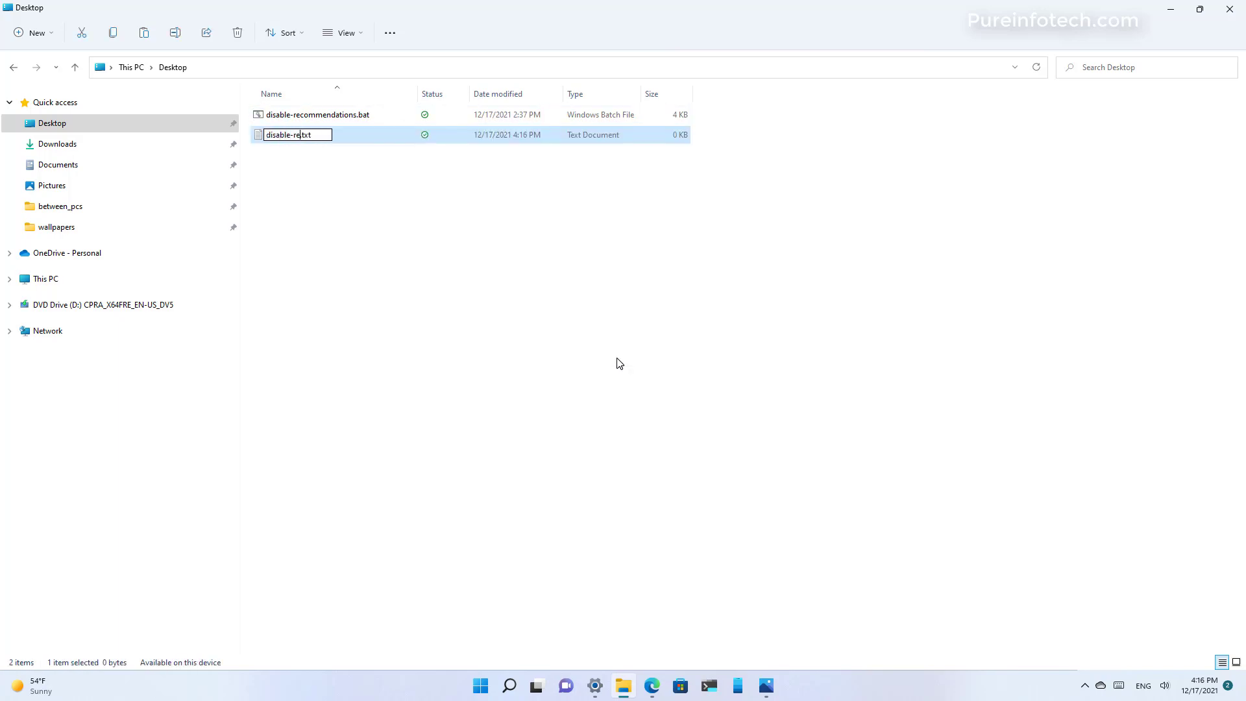
key("BackSpace")
key("BackSpace")
type("start-recommends")
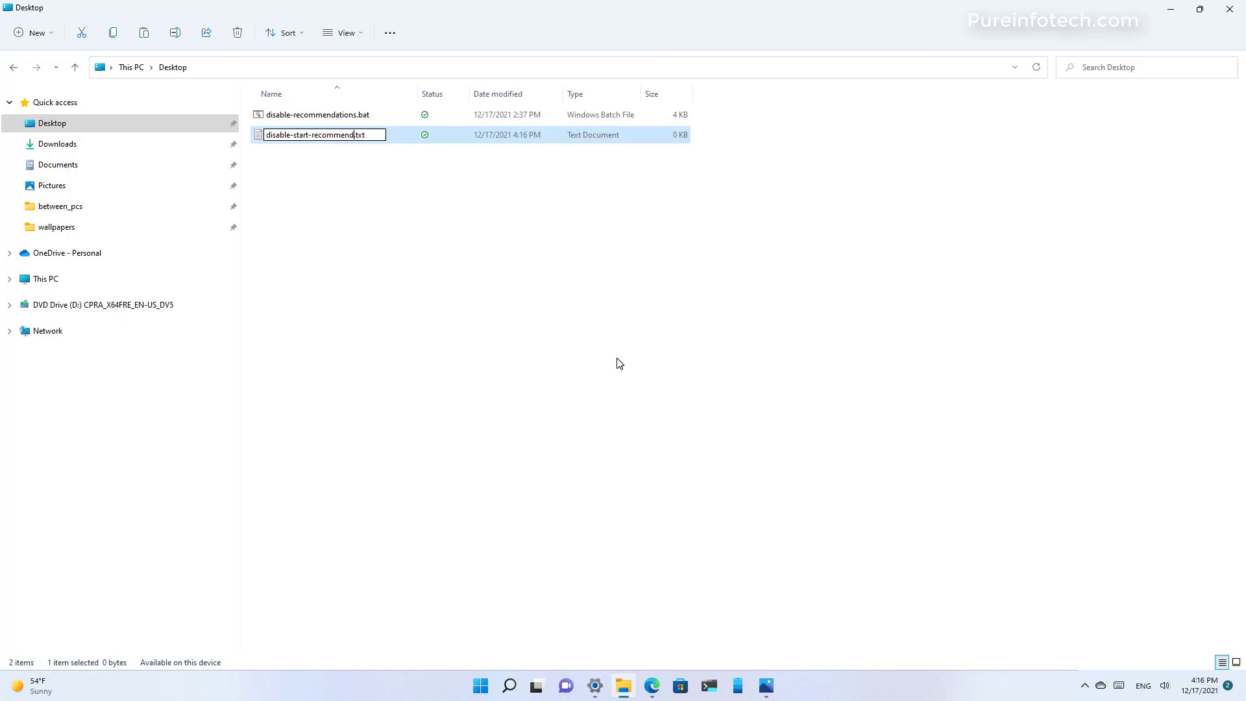
type("tions")
key("Return")
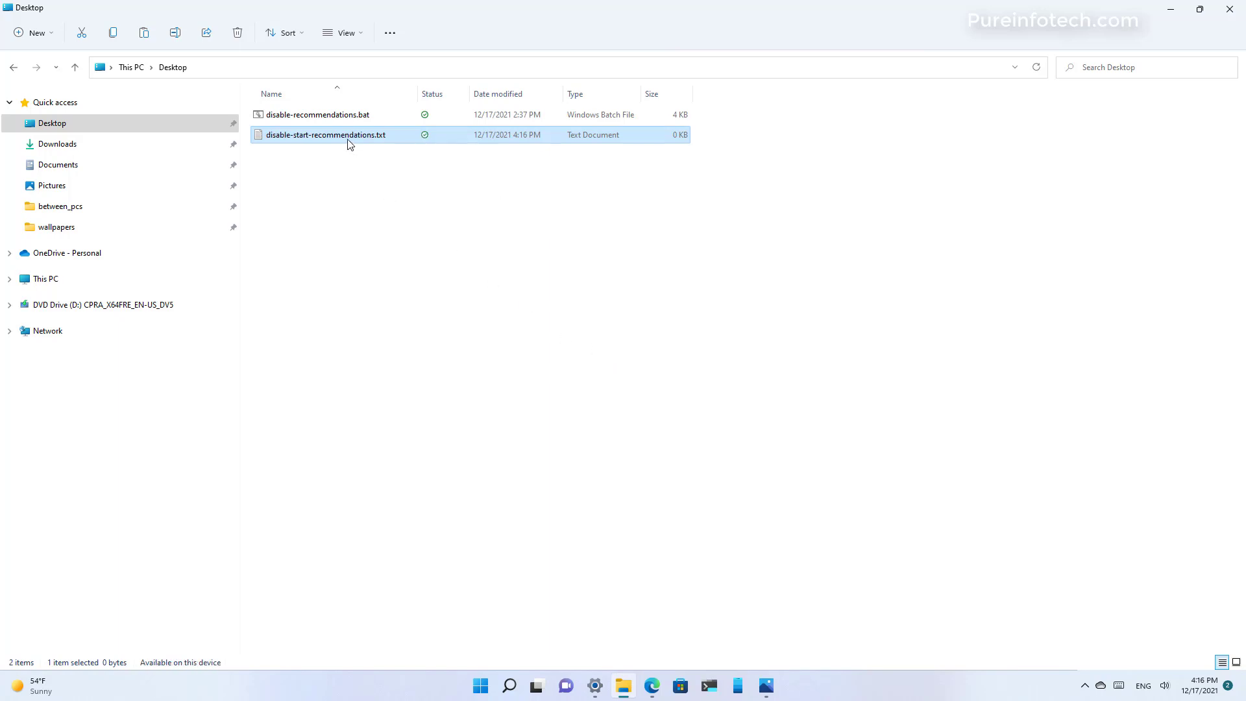
double_click(348, 139)
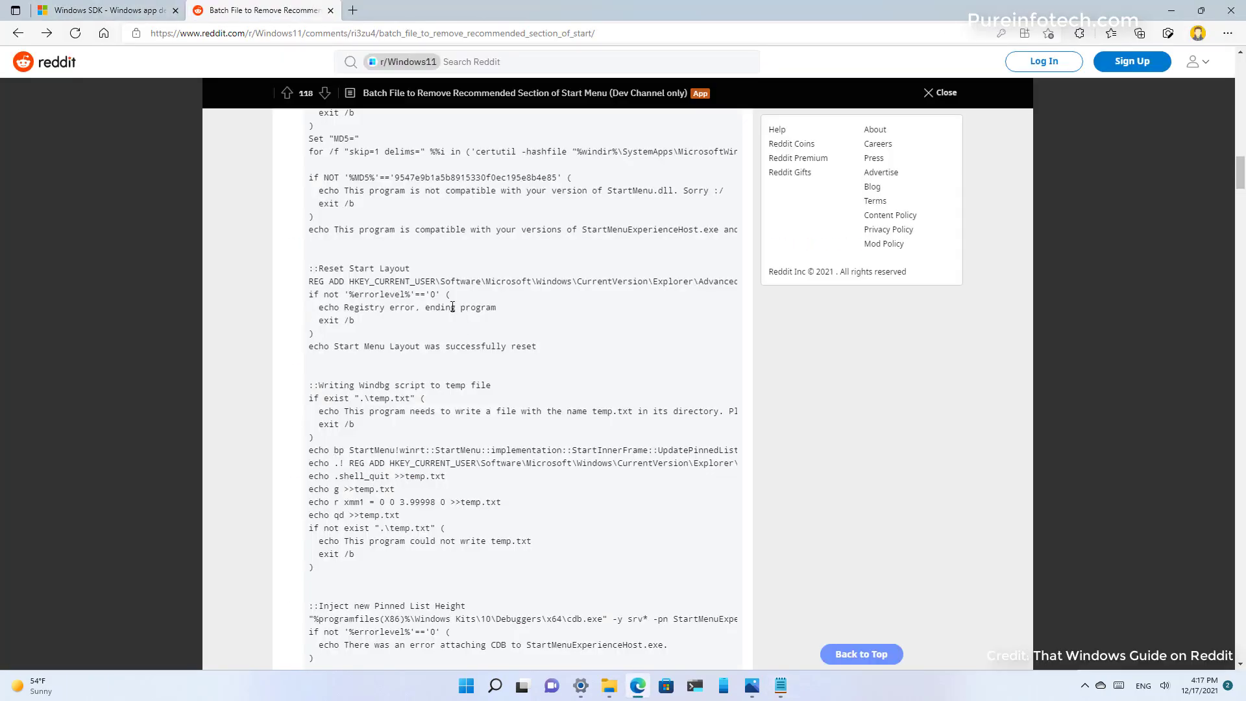
scroll(383, 230, "up", 5)
scroll(378, 446, "down", 9)
left_click_drag(351, 455, 305, 246)
right_click(325, 250)
left_click(372, 262)
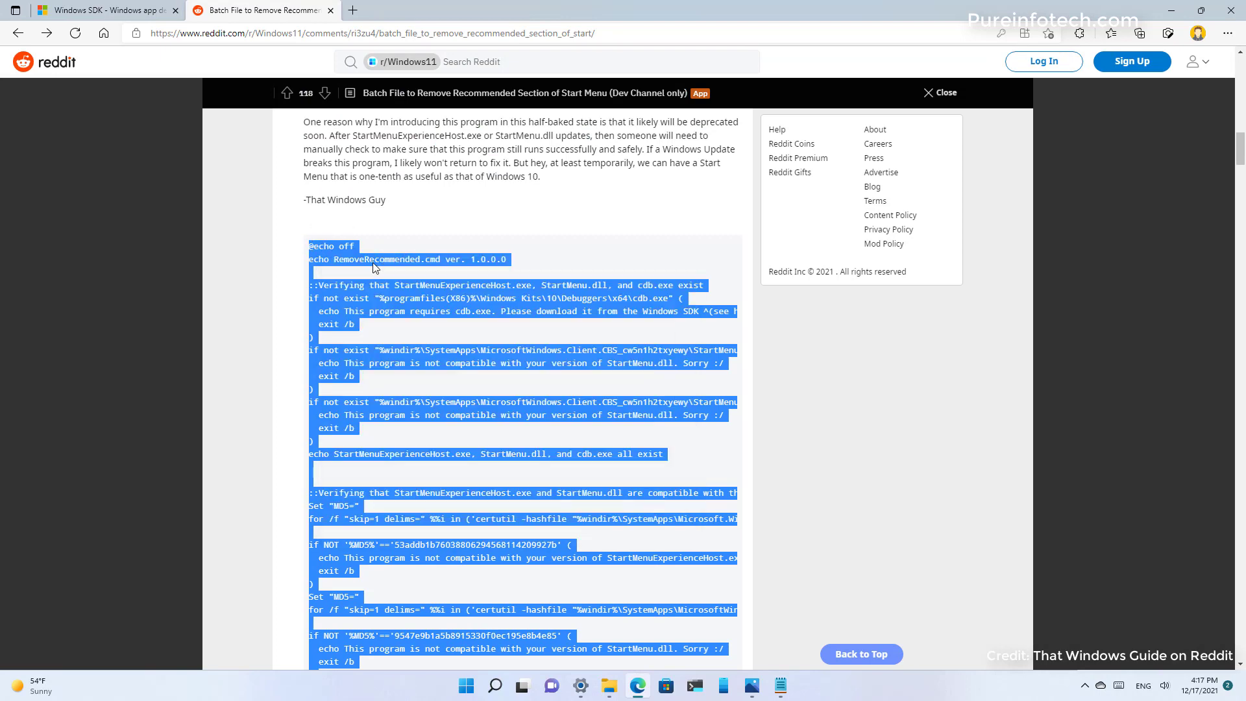
- Paste the copied batch script into the empty disable-start-recommendations.txt
left_click(1175, 17)
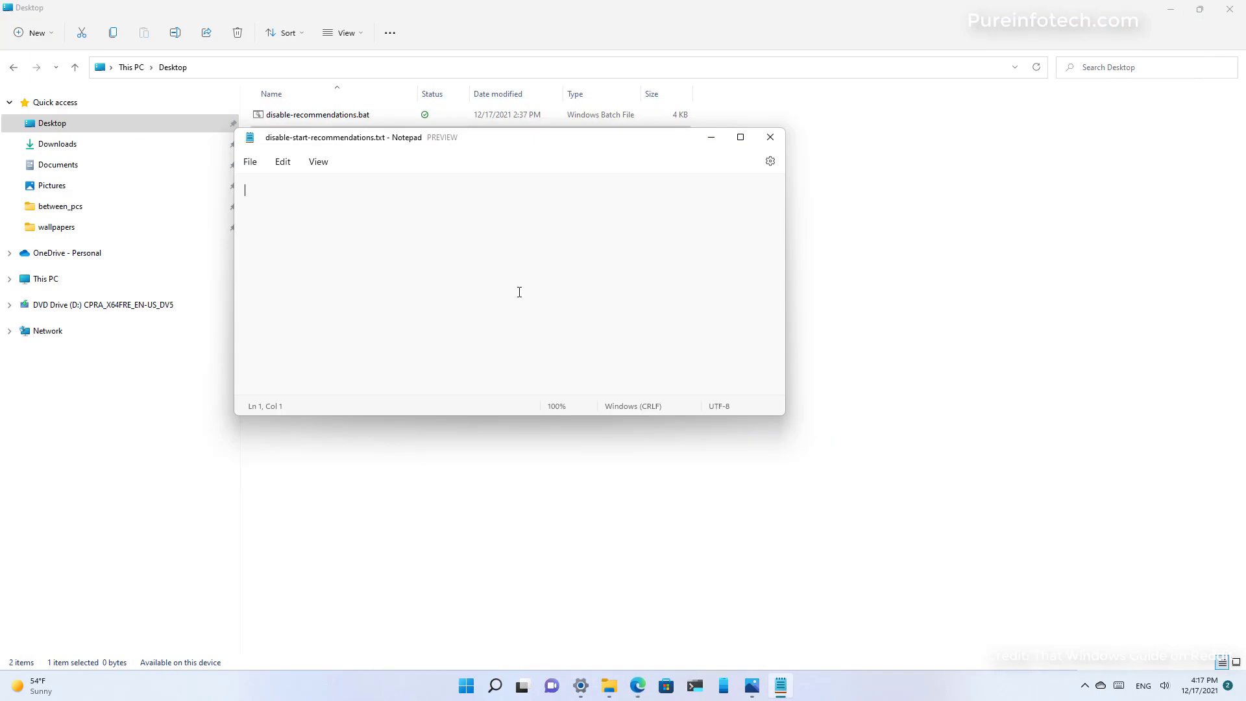
right_click(350, 235)
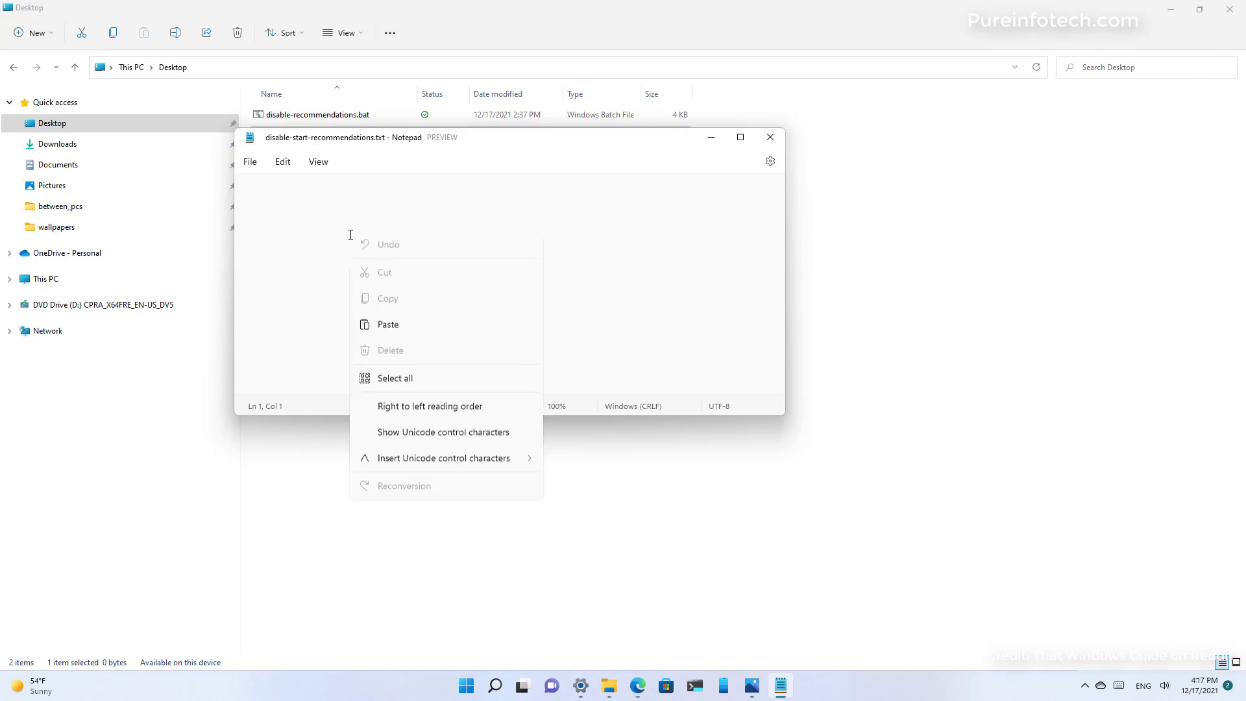
left_click(389, 331)
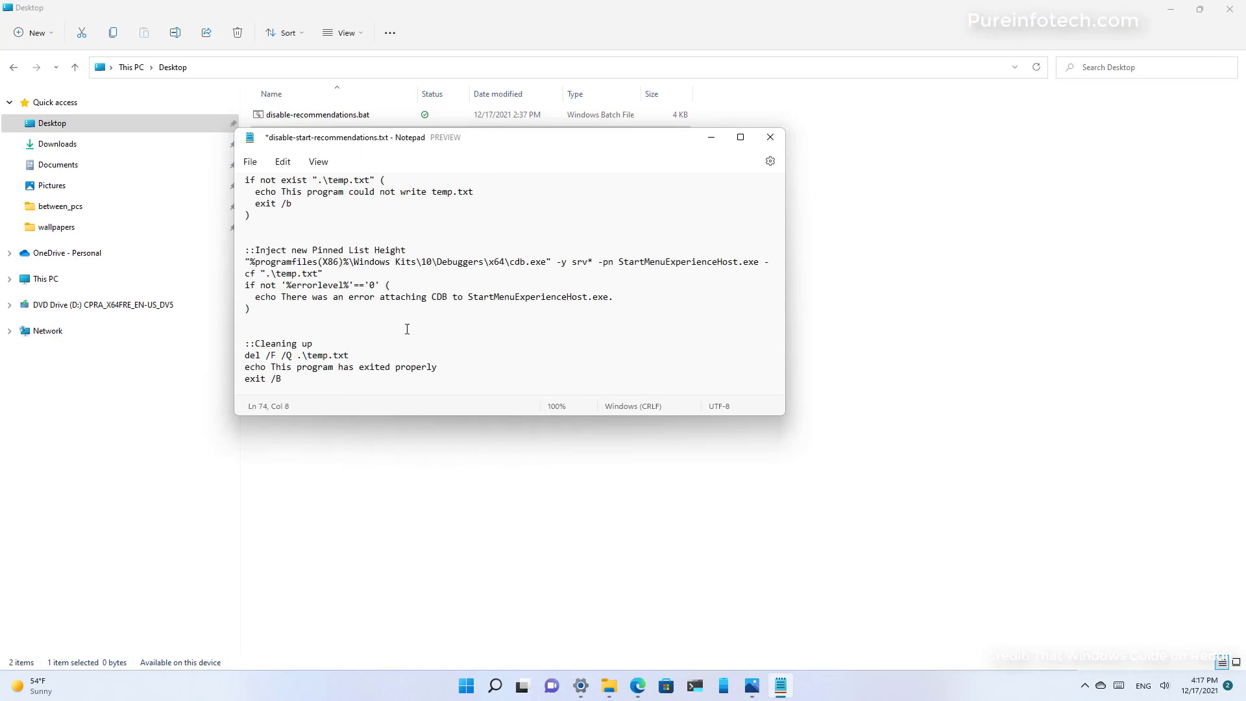
- Save the script file, close Notepad, and begin renaming it in File Explorer
key("ctrl+s")
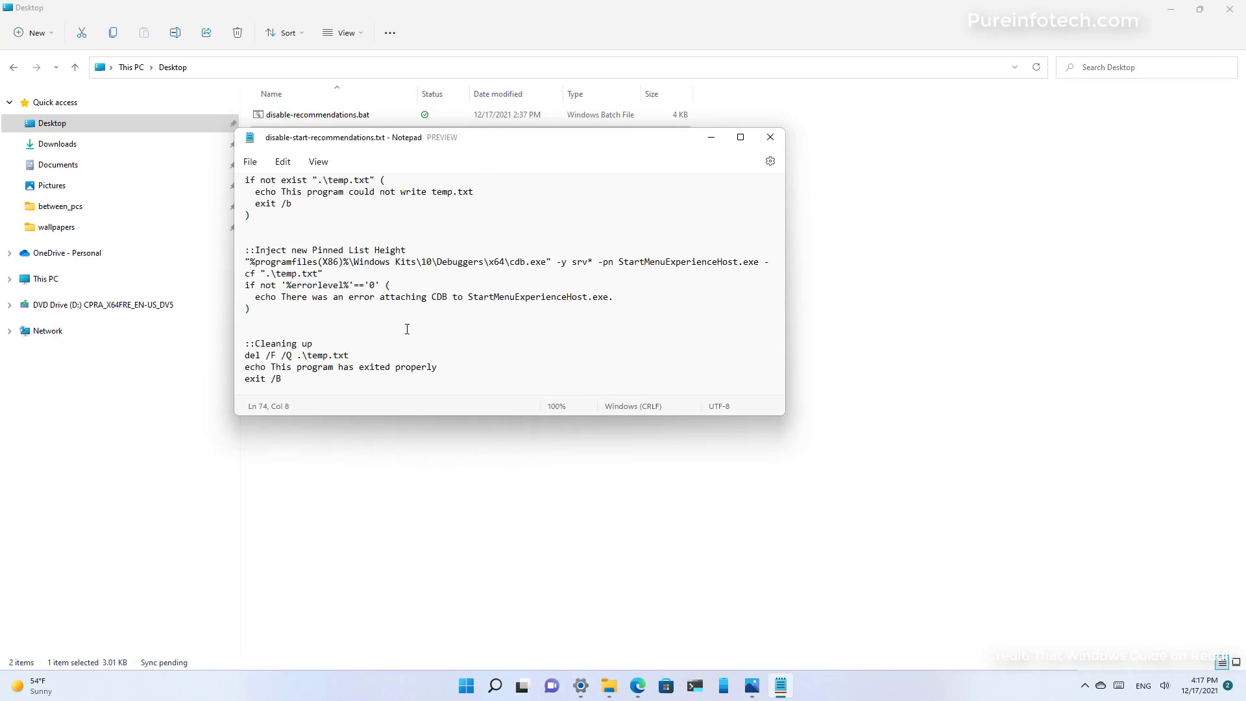
left_click(252, 162)
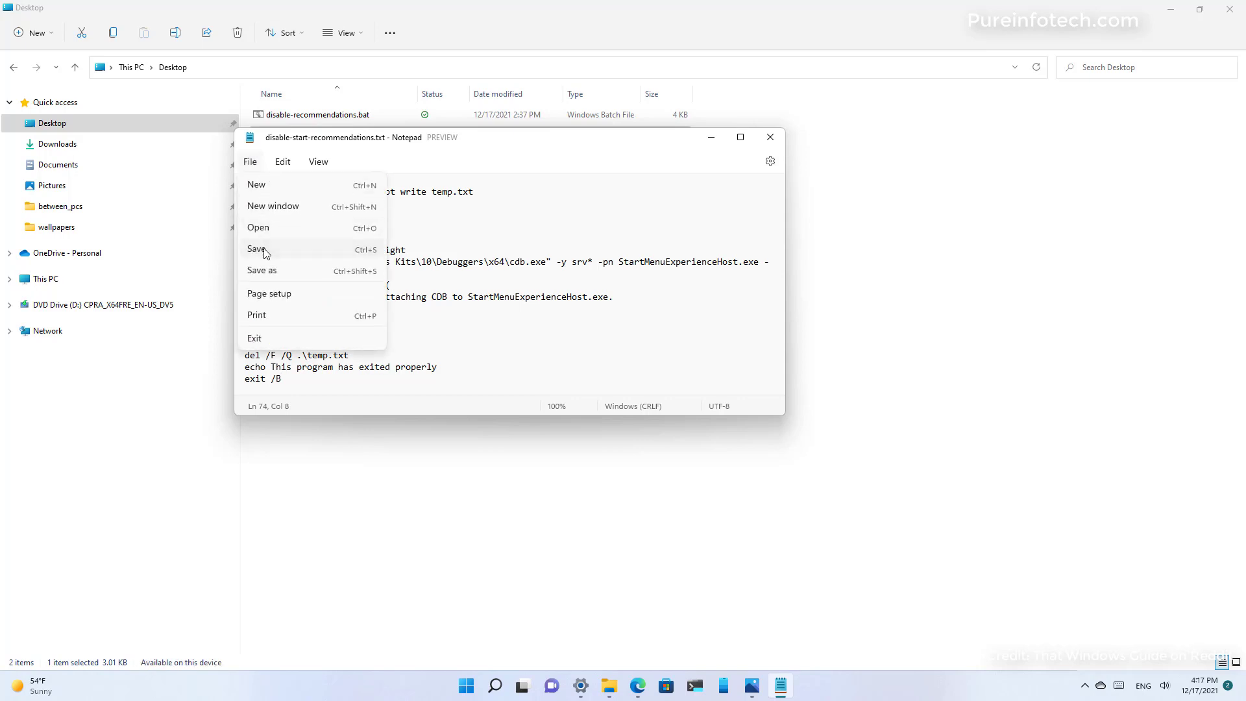
left_click(258, 247)
left_click(256, 164)
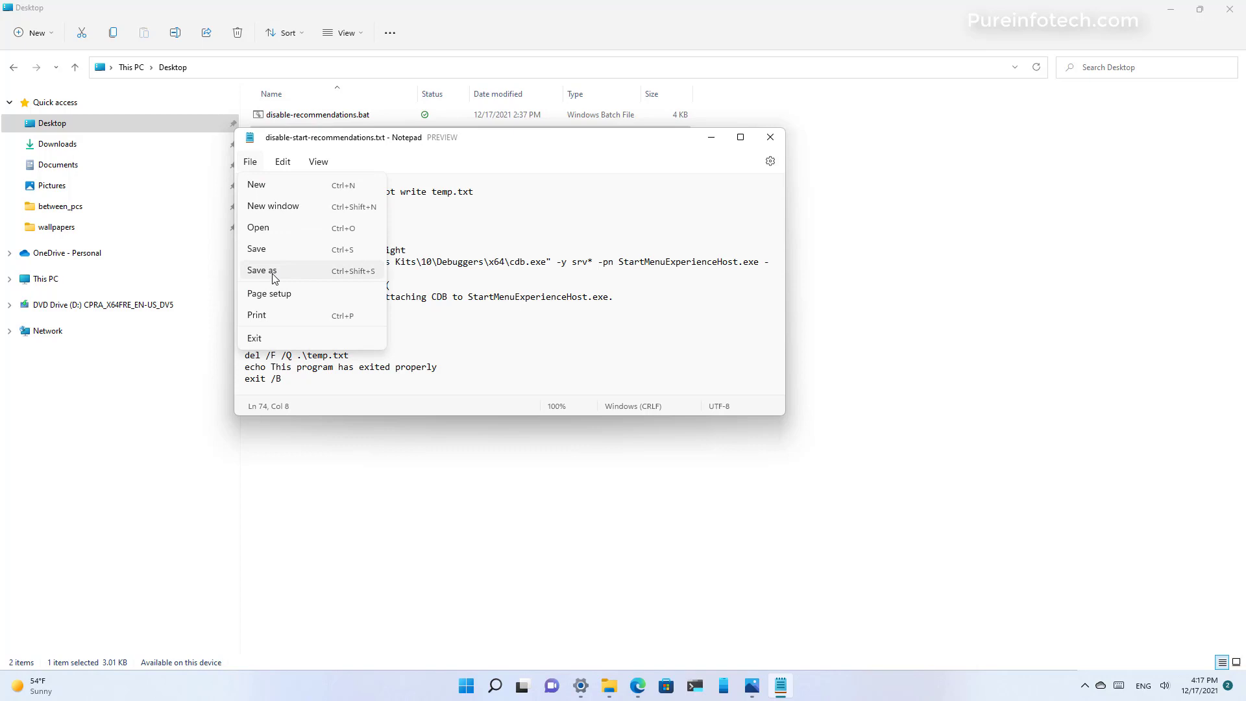
left_click(769, 138)
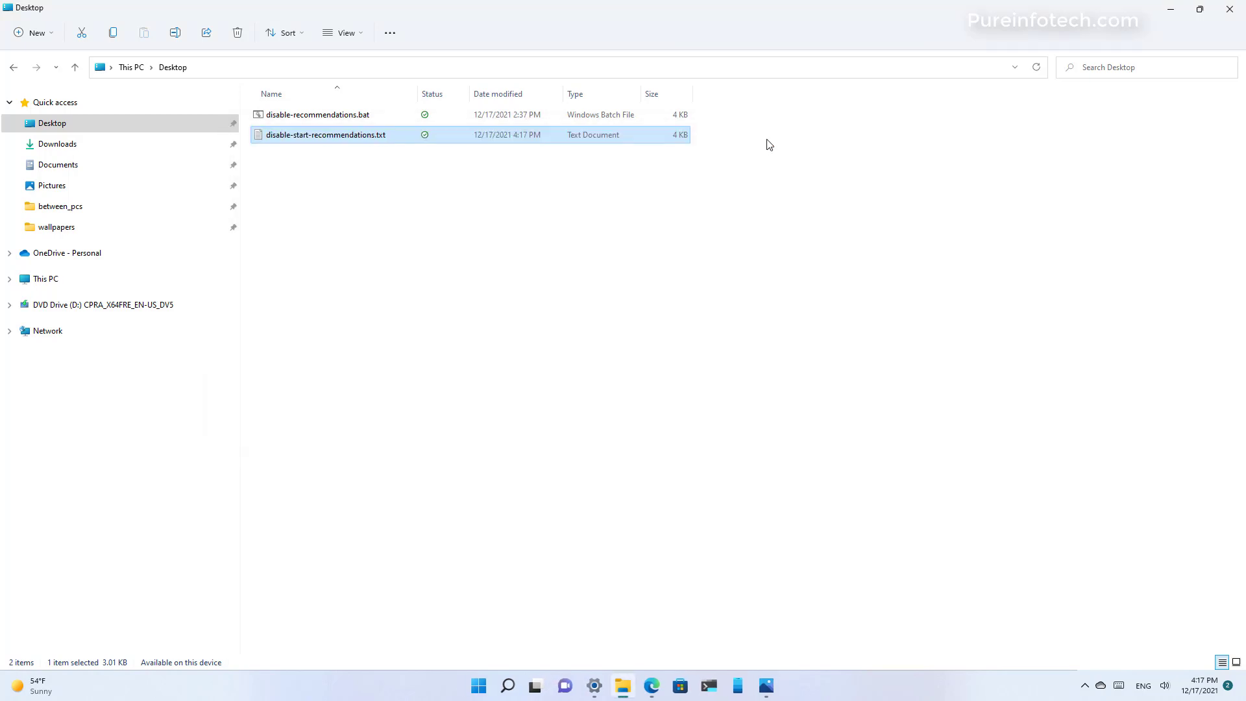
left_click(392, 140)
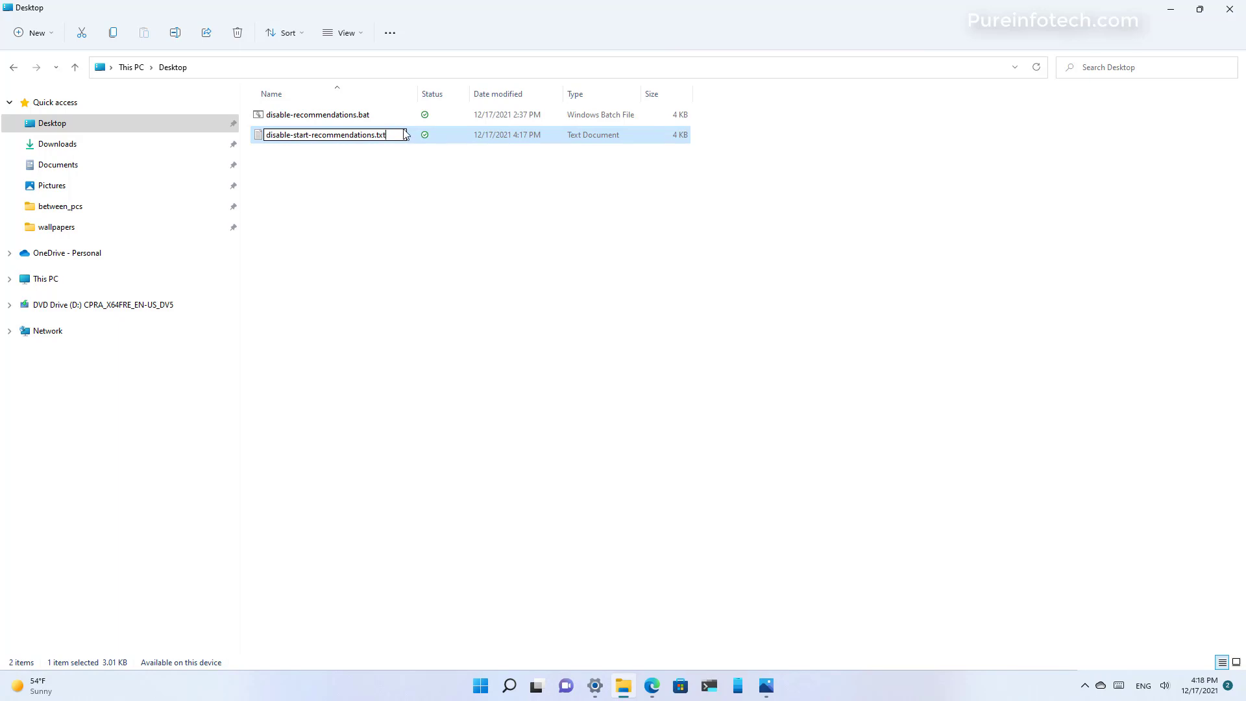
- Change the file's extension from .txt to .bat, accepting the rename warning
key("BackSpace")
key("BackSpace")
key("BackSpace")
type("bat")
key("Return")
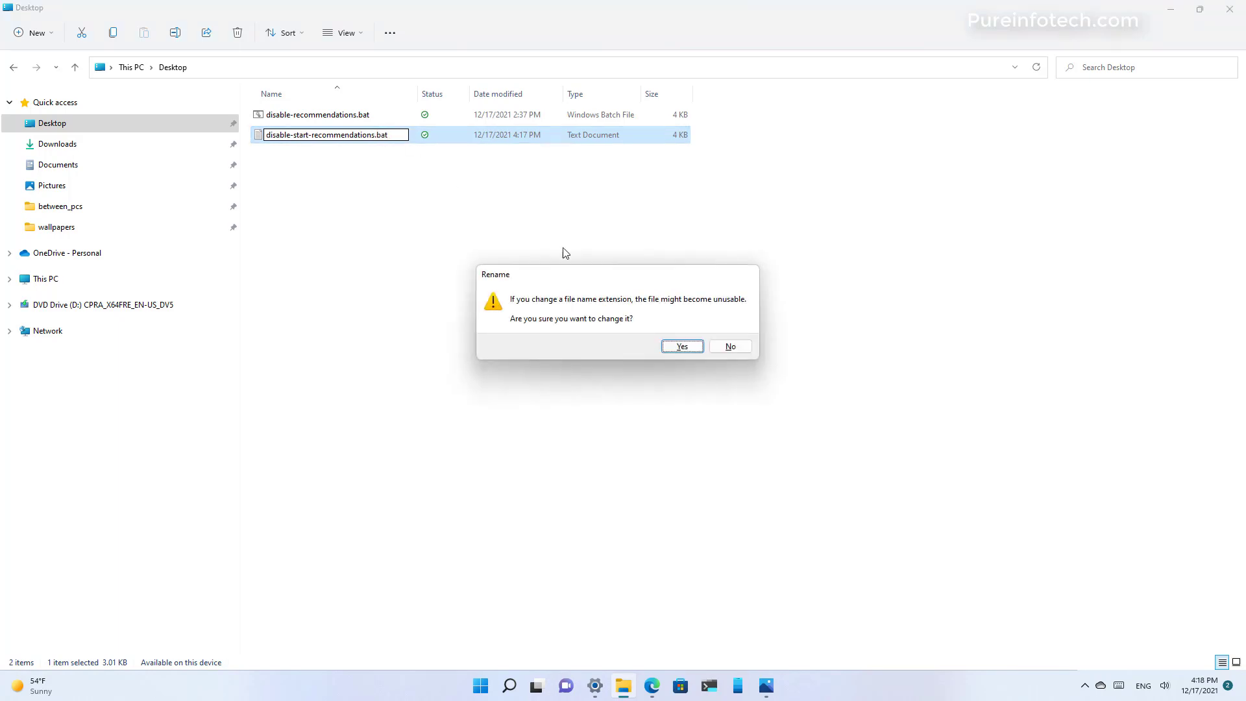
left_click(681, 348)
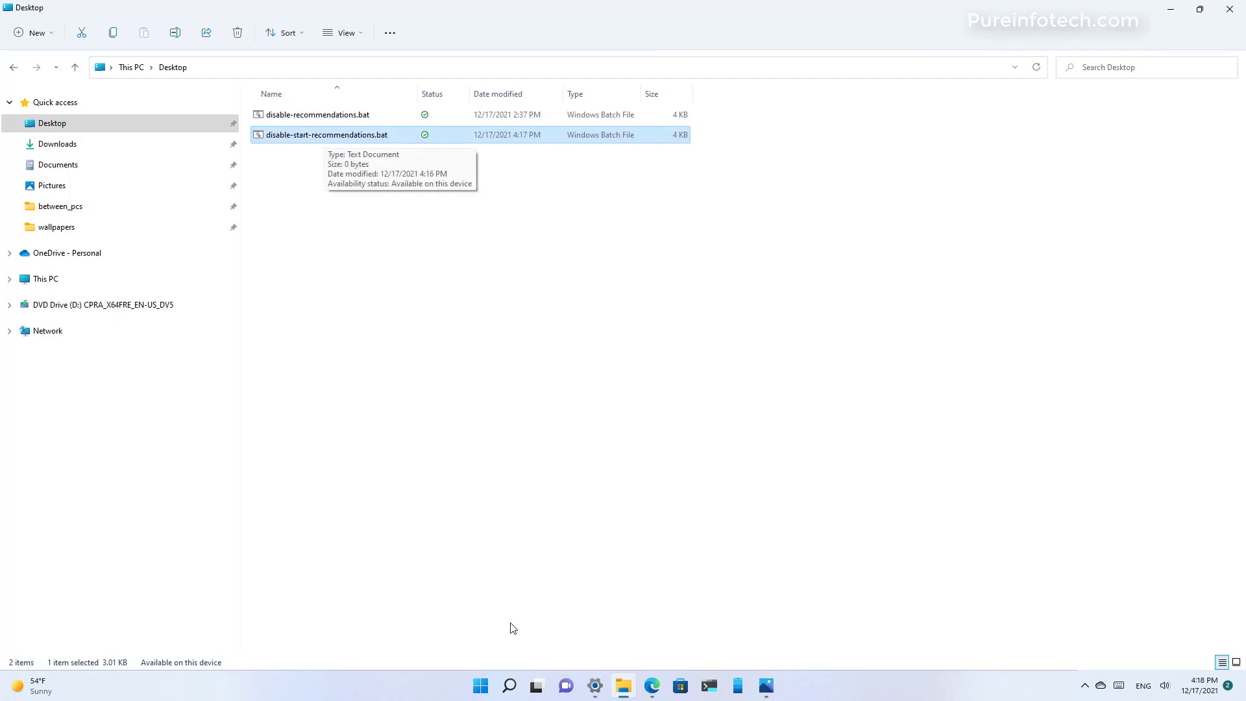
- Check the Start menu, then run disable-start-recommendations.bat from the Desktop folder
left_click(489, 690)
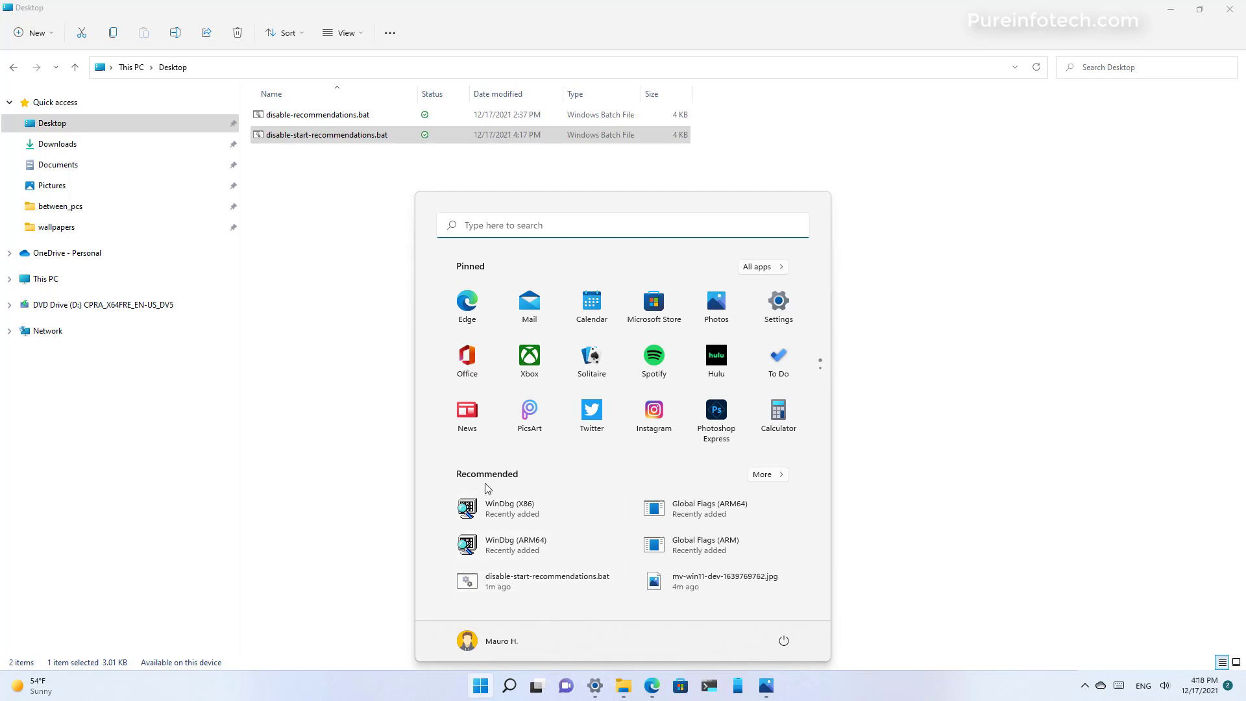
left_click(329, 389)
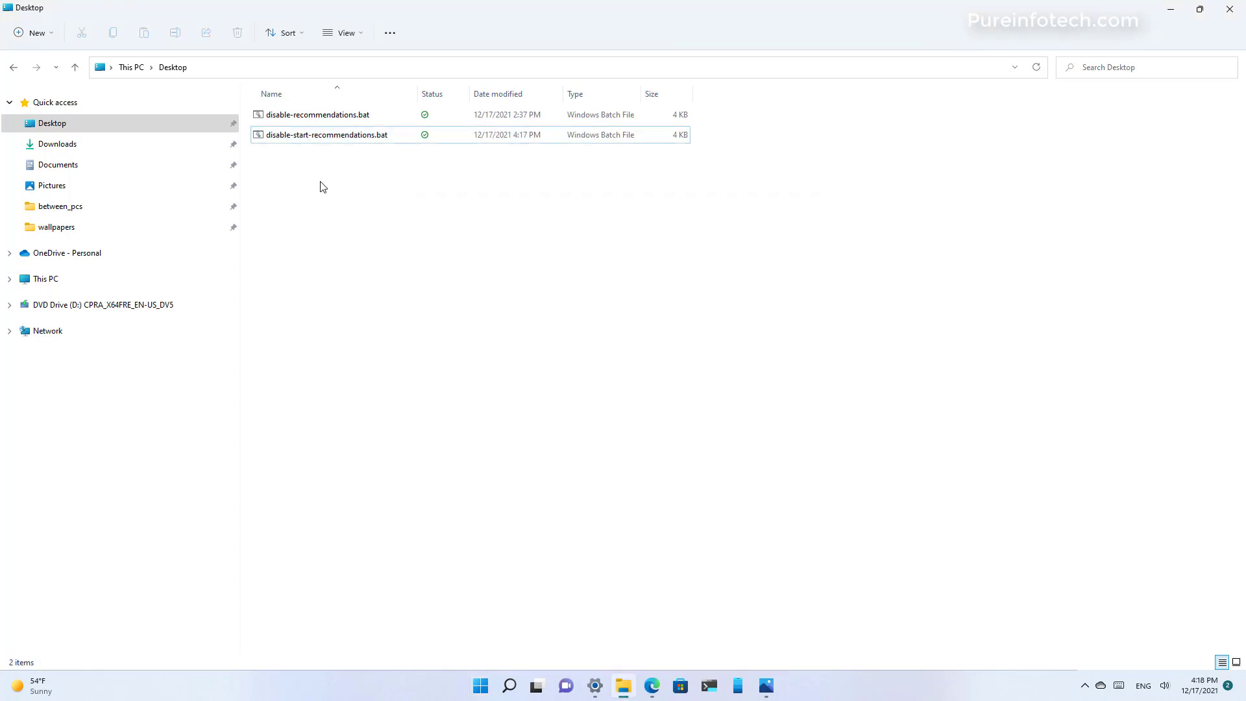
left_click(325, 137)
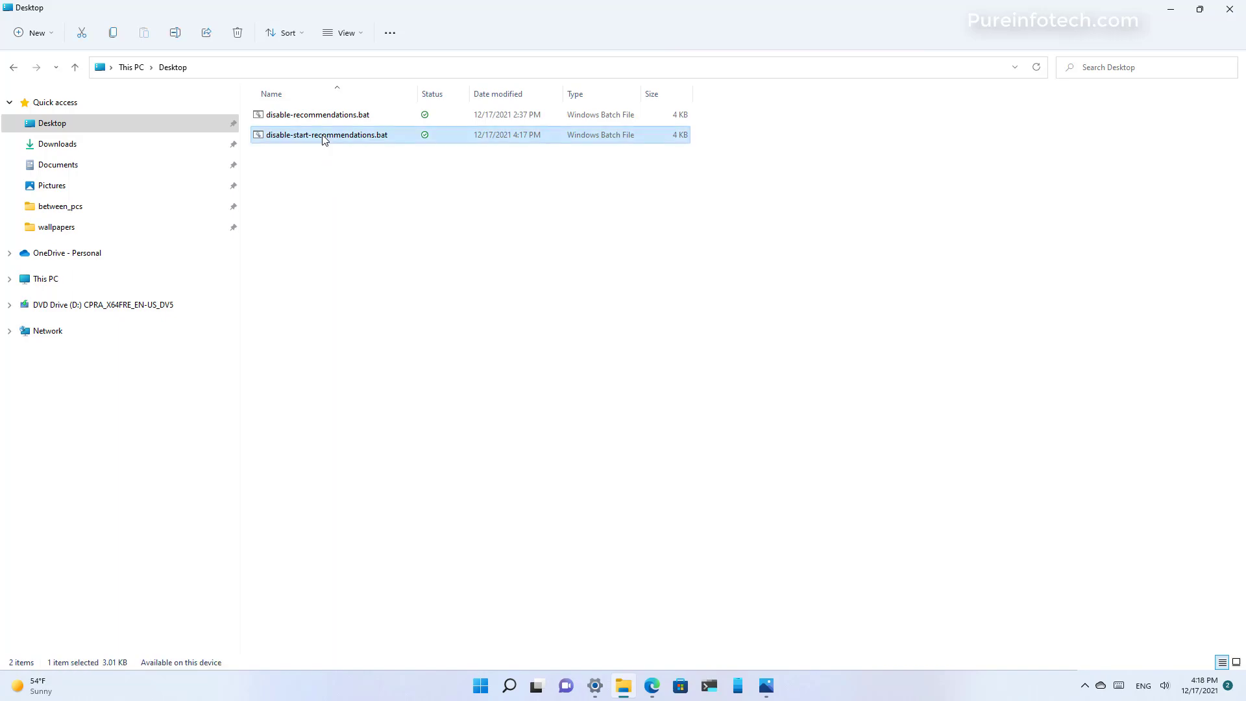
double_click(324, 137)
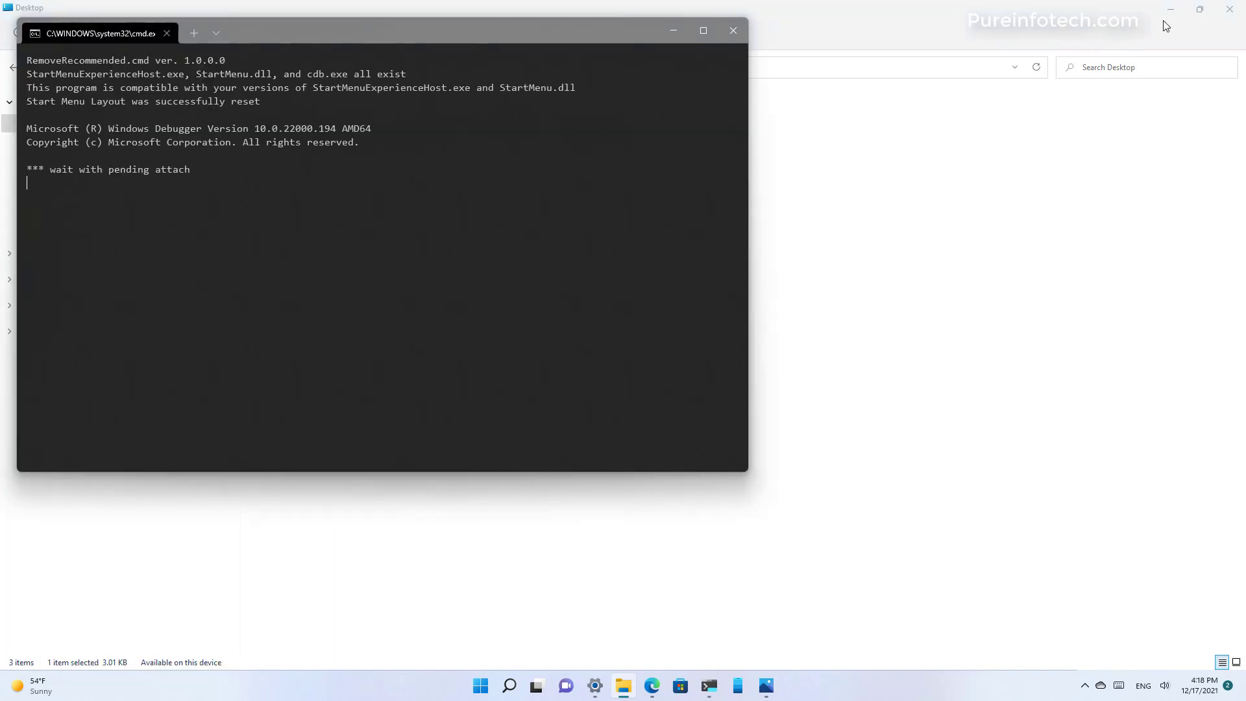
left_click(1168, 14)
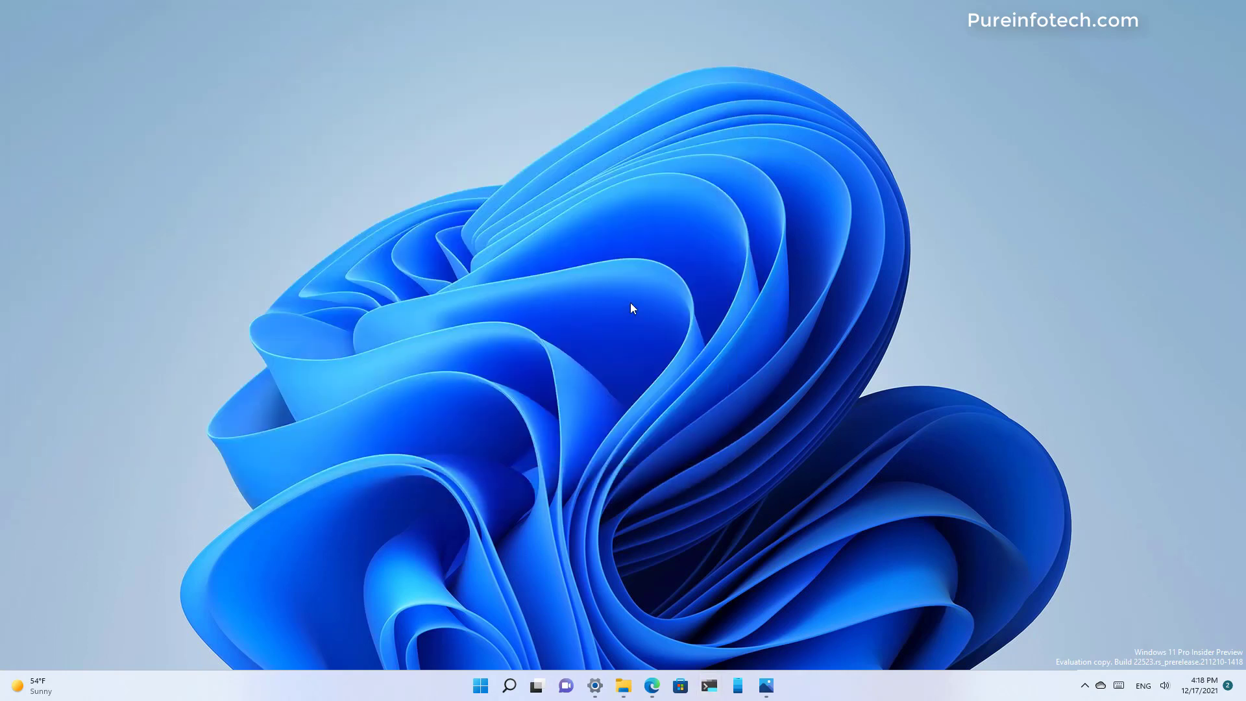
left_click(480, 685)
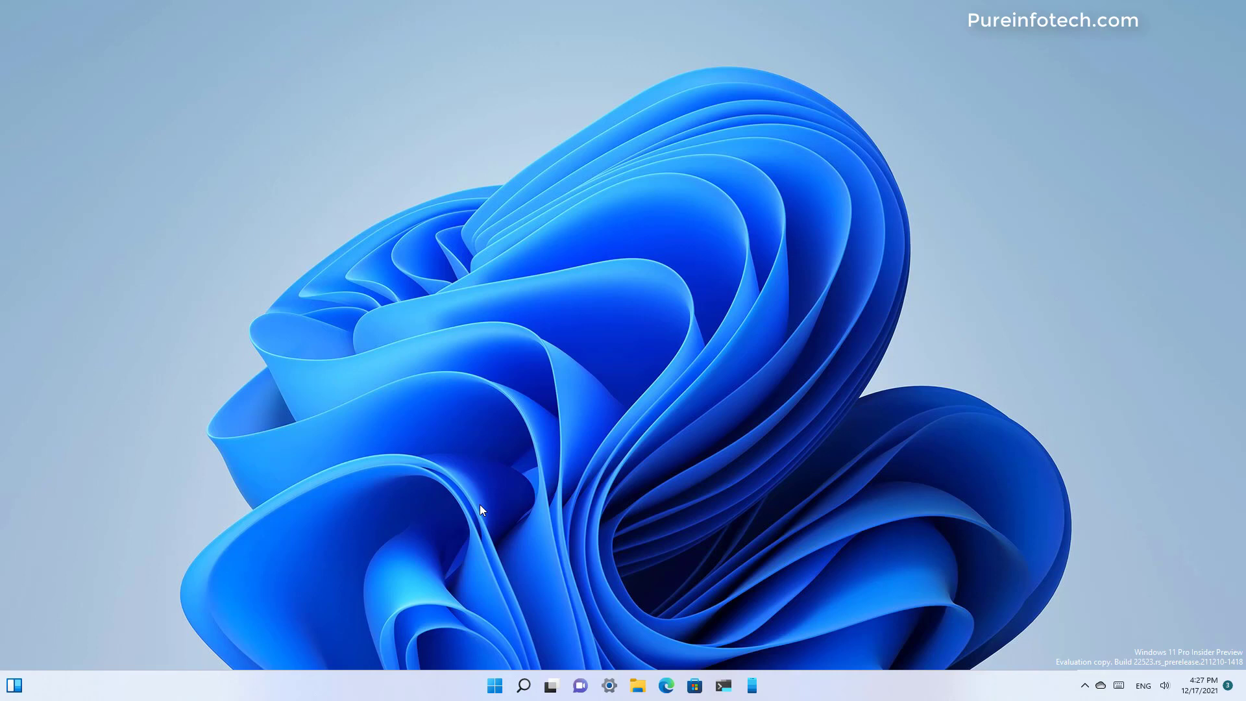
- Launch Task Scheduler via a Start search for 'task' and right-click Task Scheduler Library
key("super")
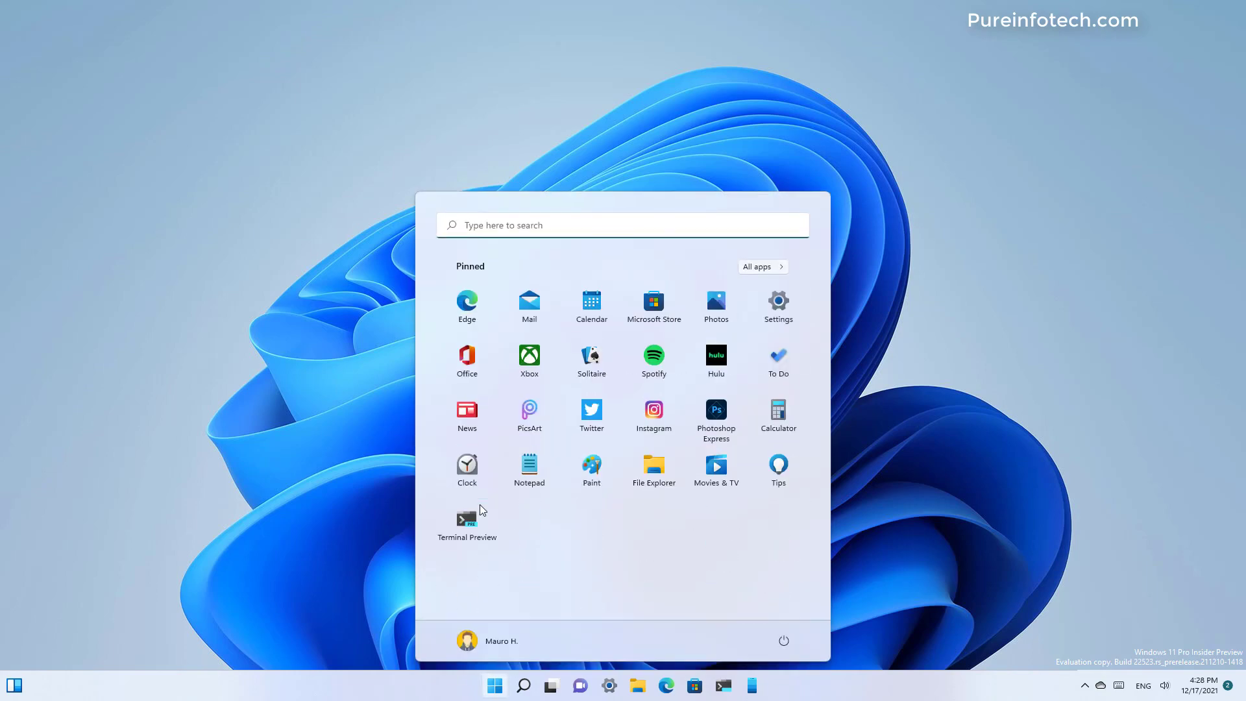
type("task")
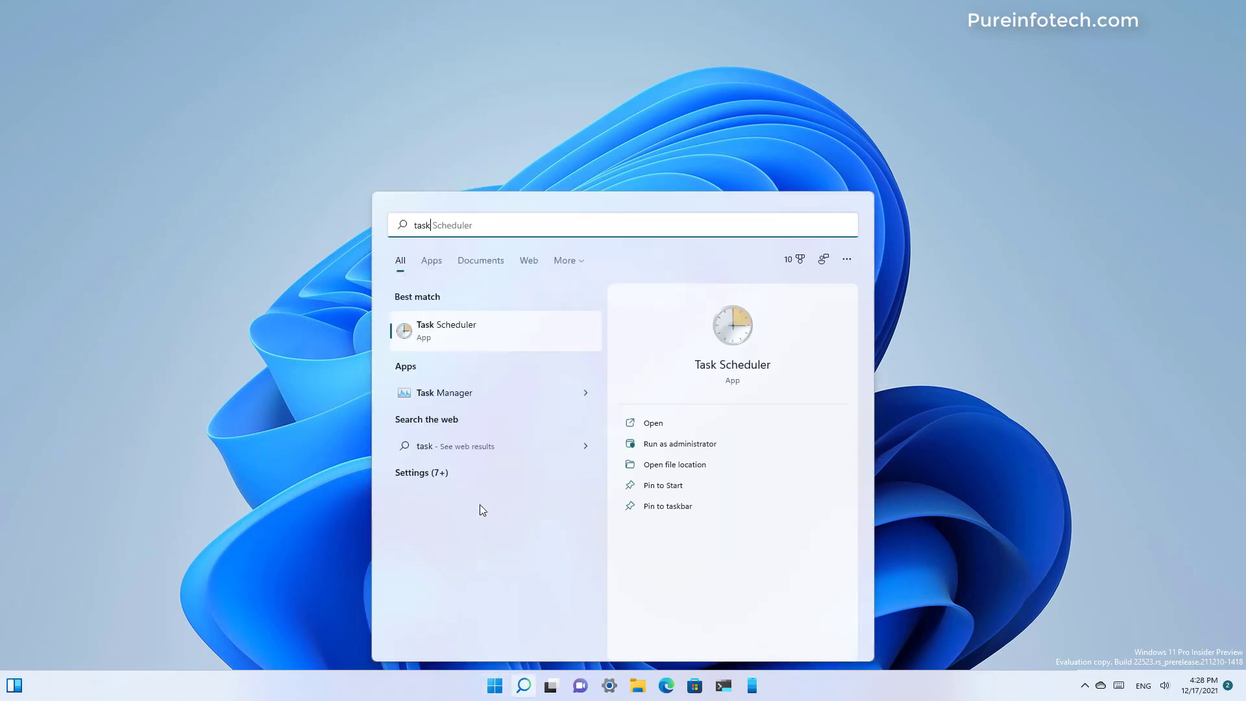
left_click(467, 328)
left_click(7, 68)
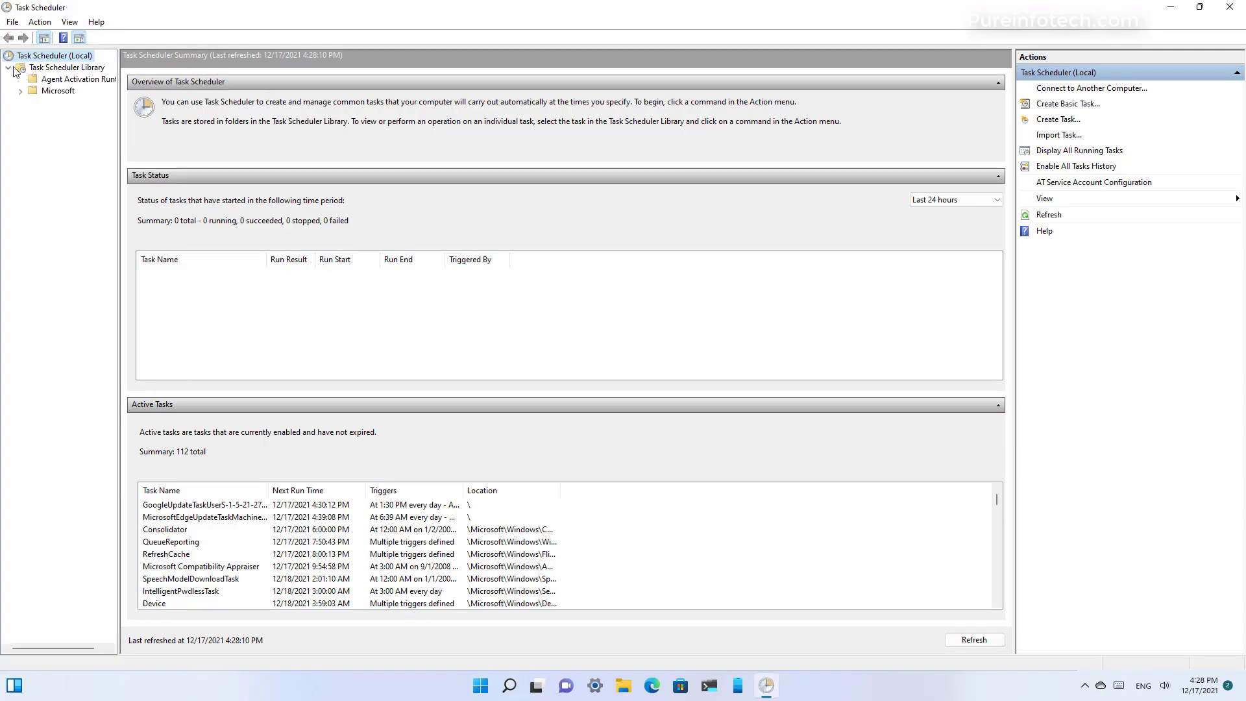
left_click(50, 68)
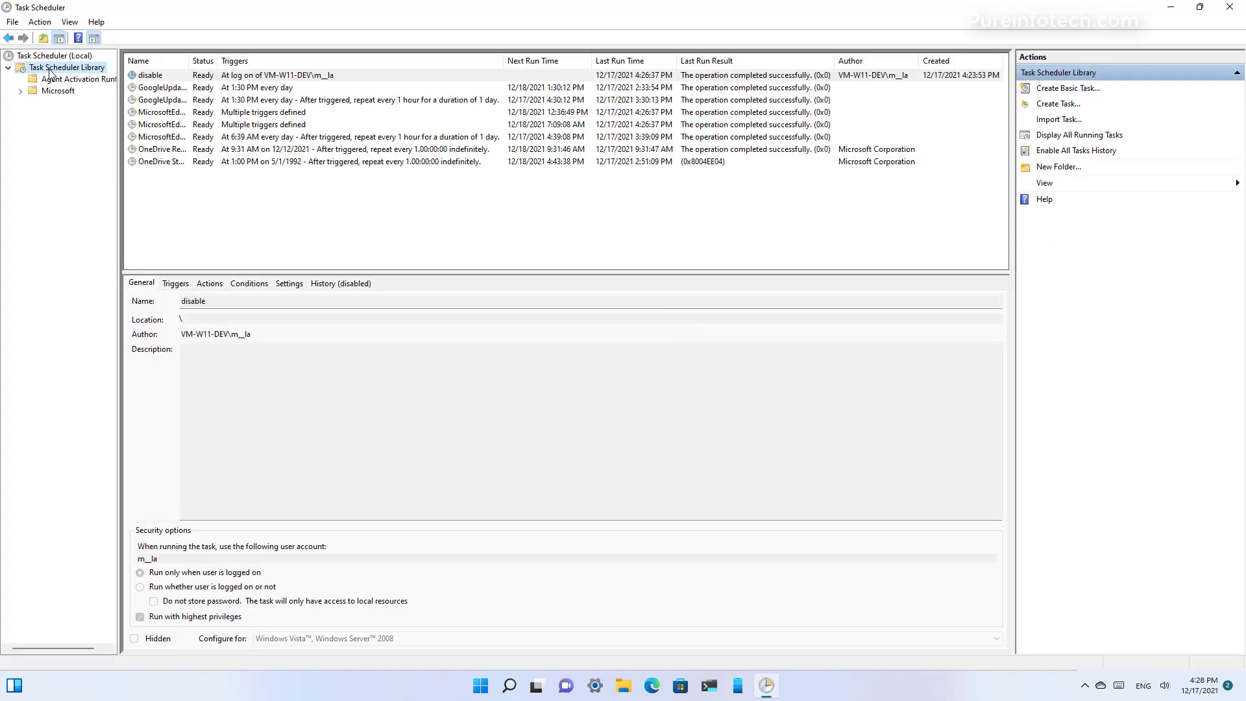
right_click(49, 68)
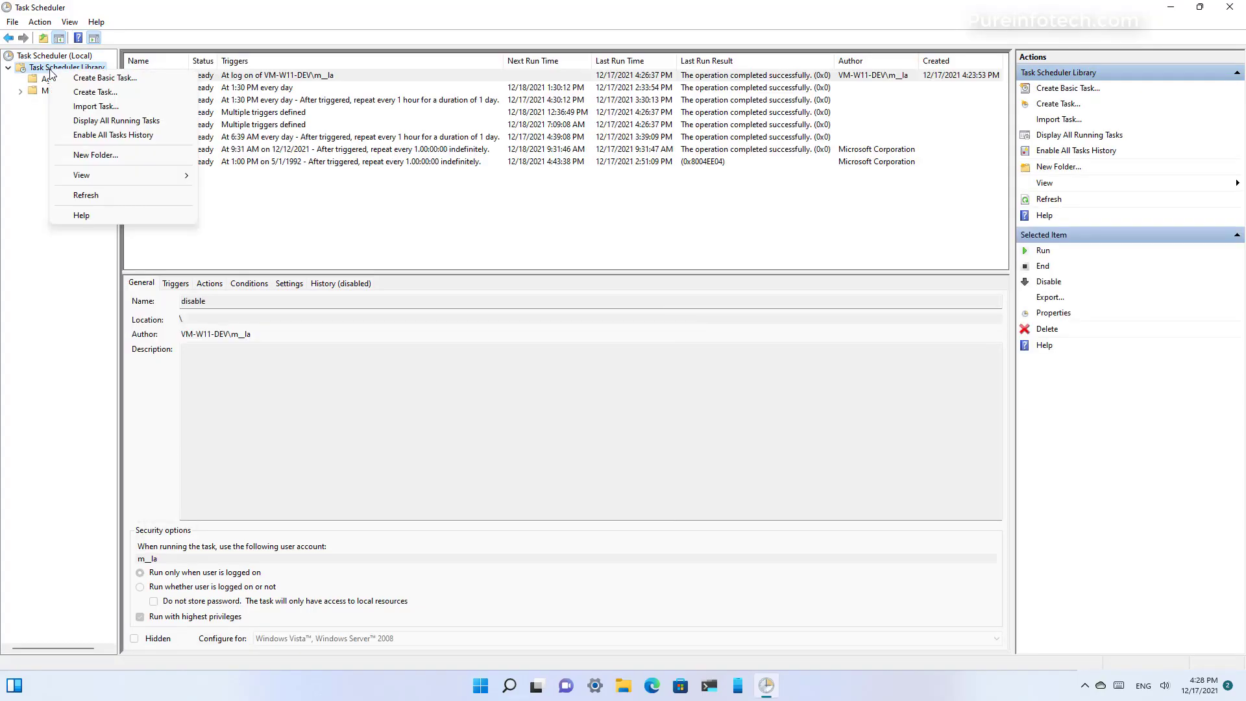
- Name the basic task 'disable recommended start menu' and give it a When I log on trigger
key("Escape")
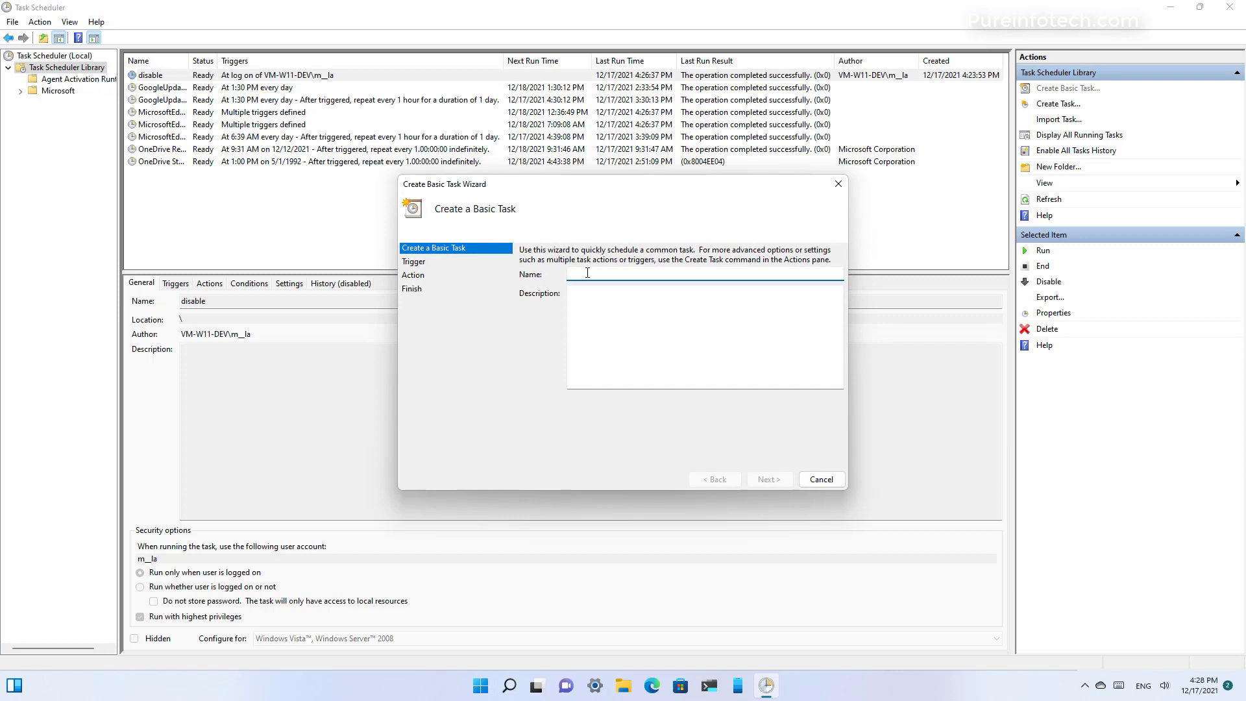
type("disable recommended start menu")
left_click(772, 486)
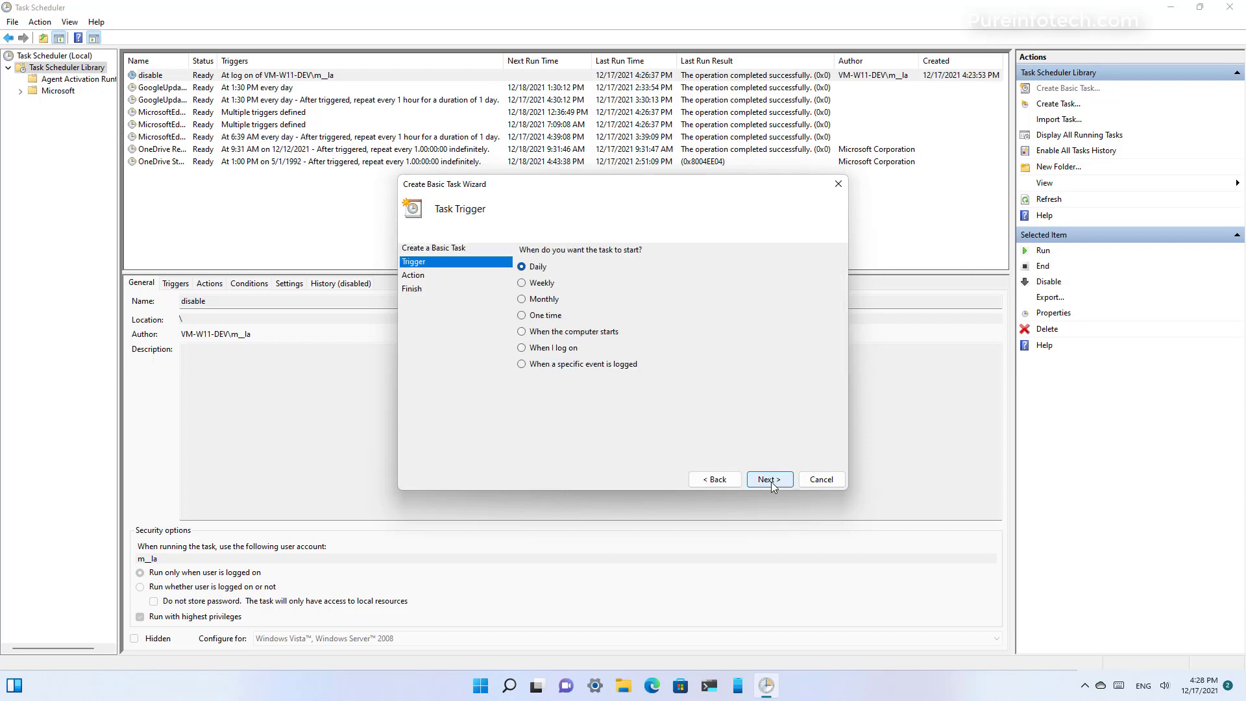
left_click(536, 349)
left_click(763, 484)
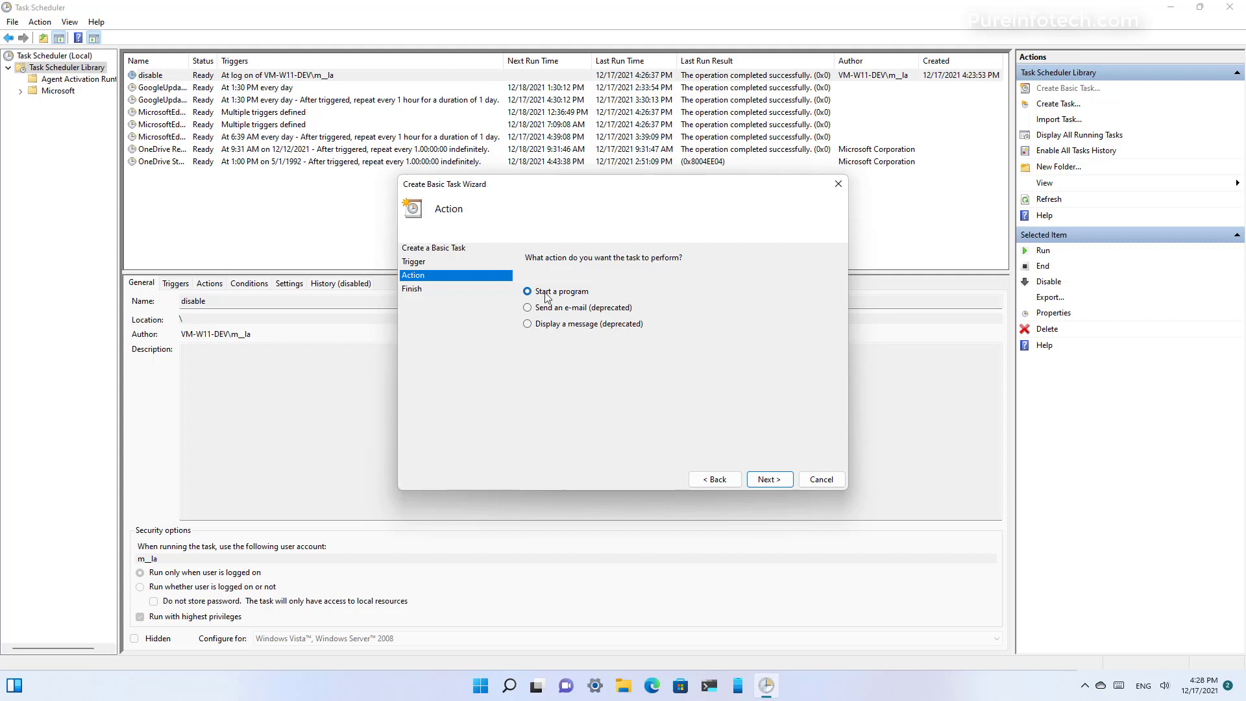
- Set the action to Start a program with disable-start-recommendations.bat
left_click(774, 480)
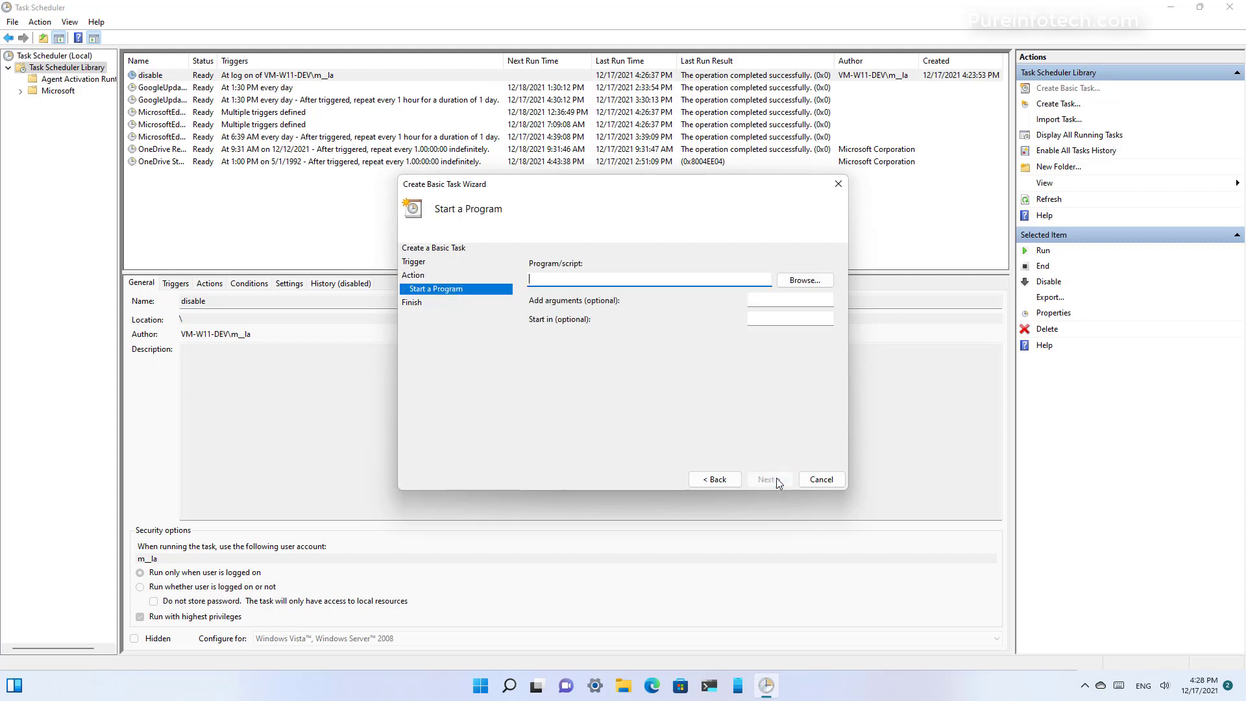
left_click(800, 280)
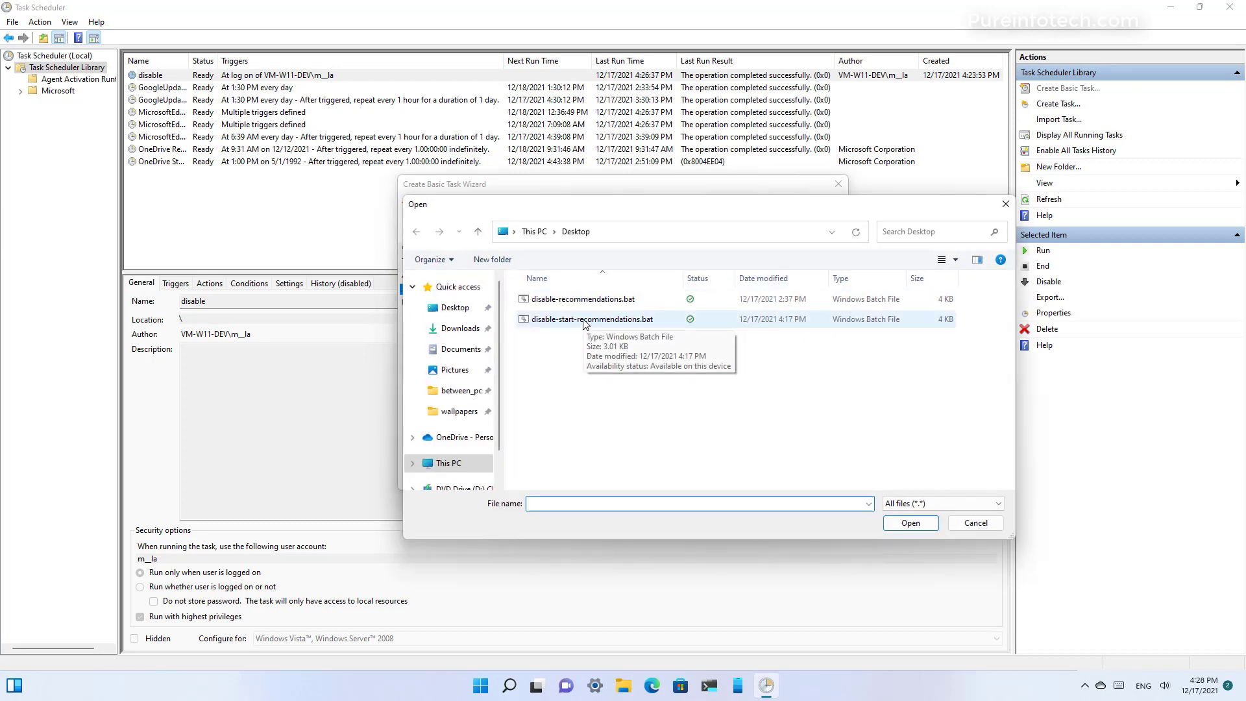
double_click(583, 320)
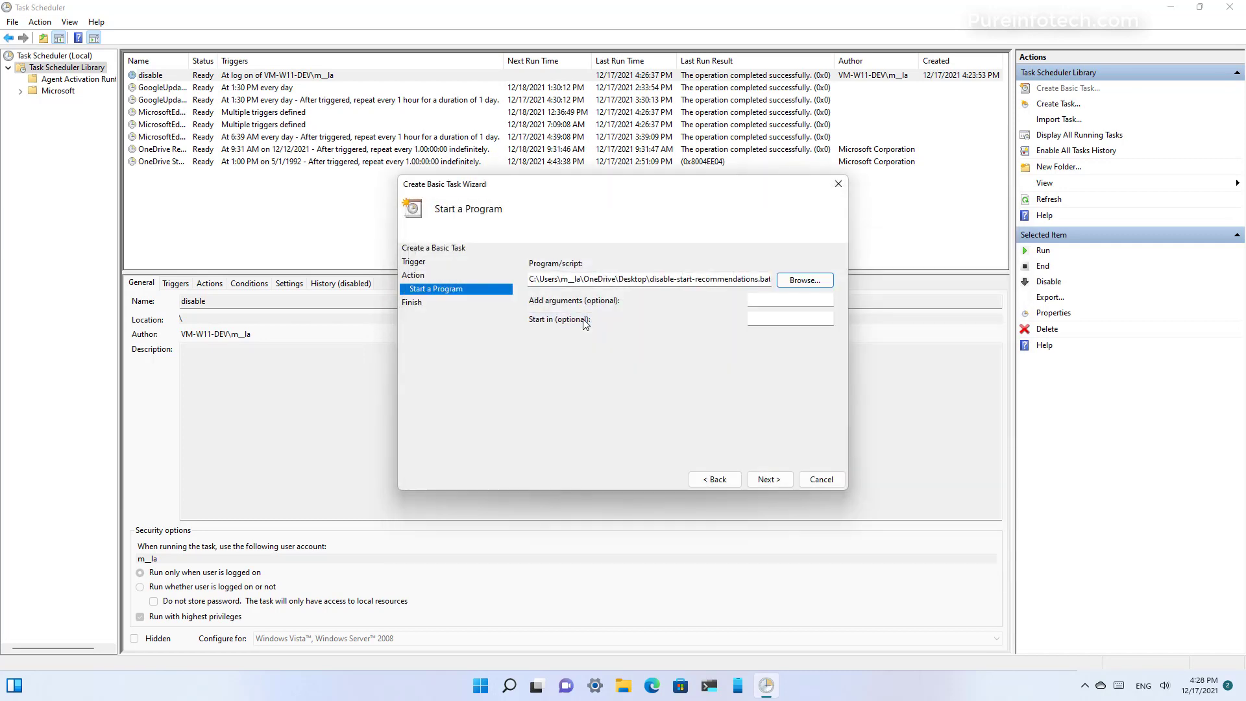
- Finish the 'disable recommended start menu' task and save it to run with highest privileges
left_click(769, 480)
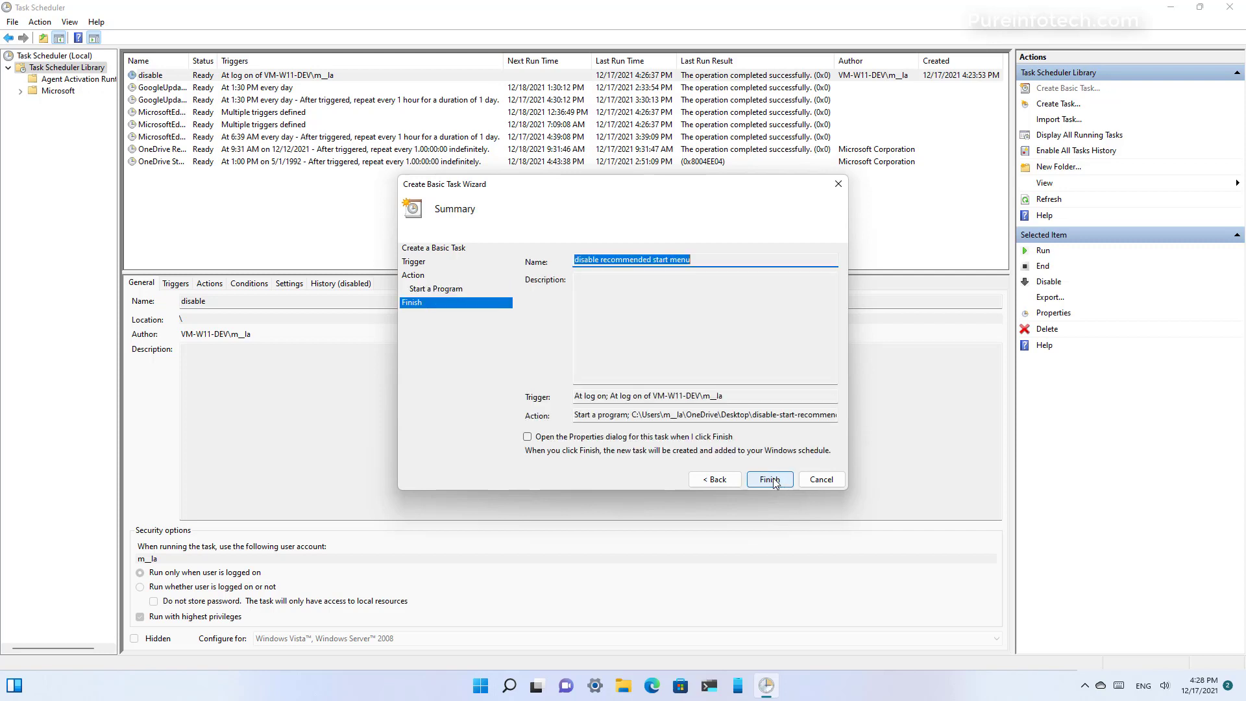
left_click(528, 437)
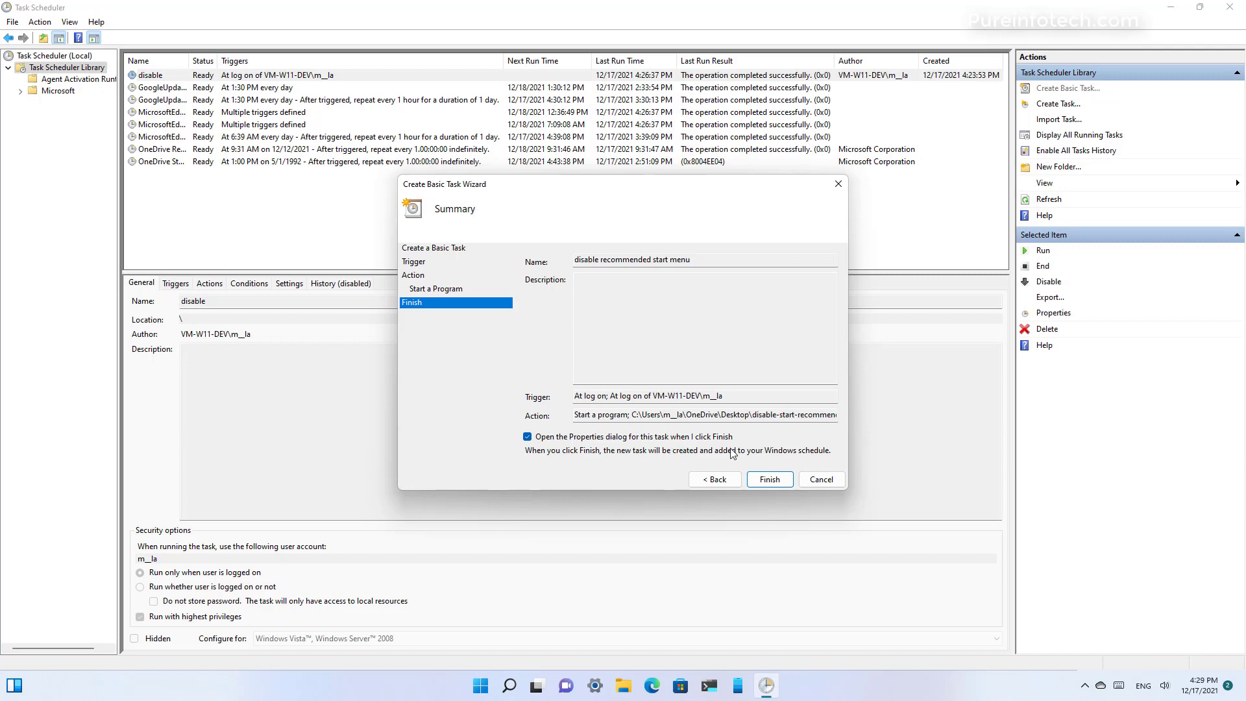
left_click(769, 479)
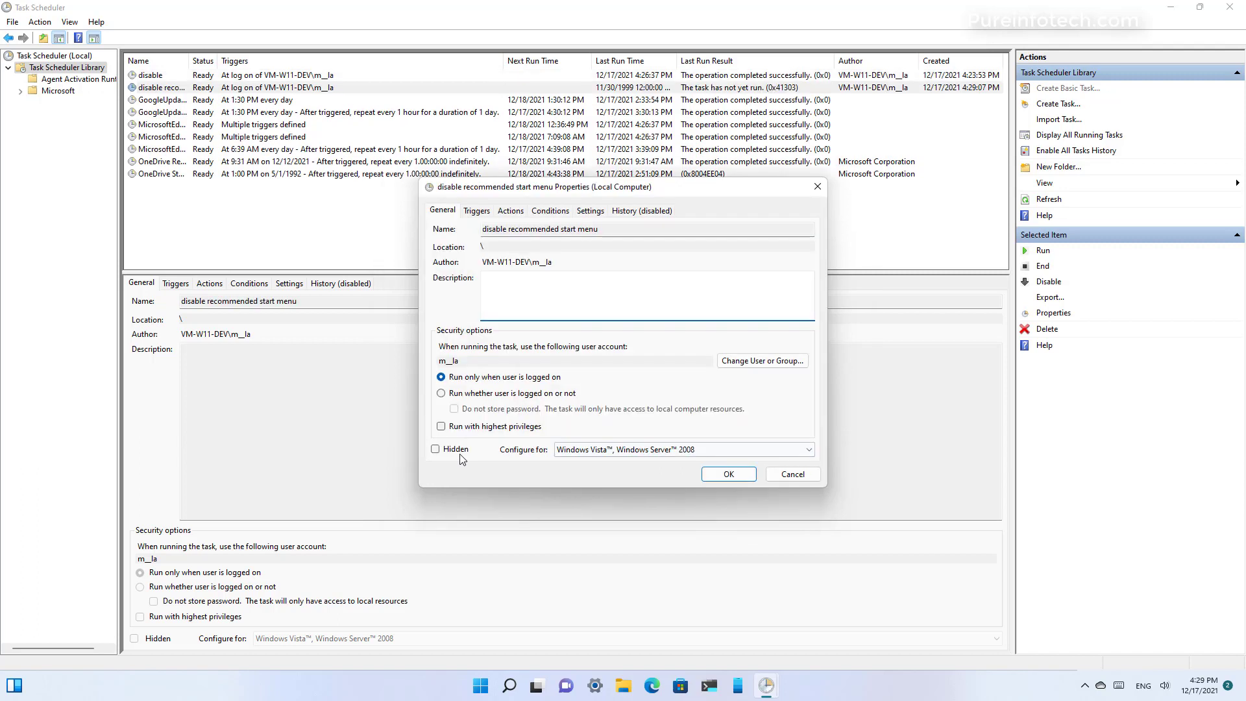
left_click(441, 427)
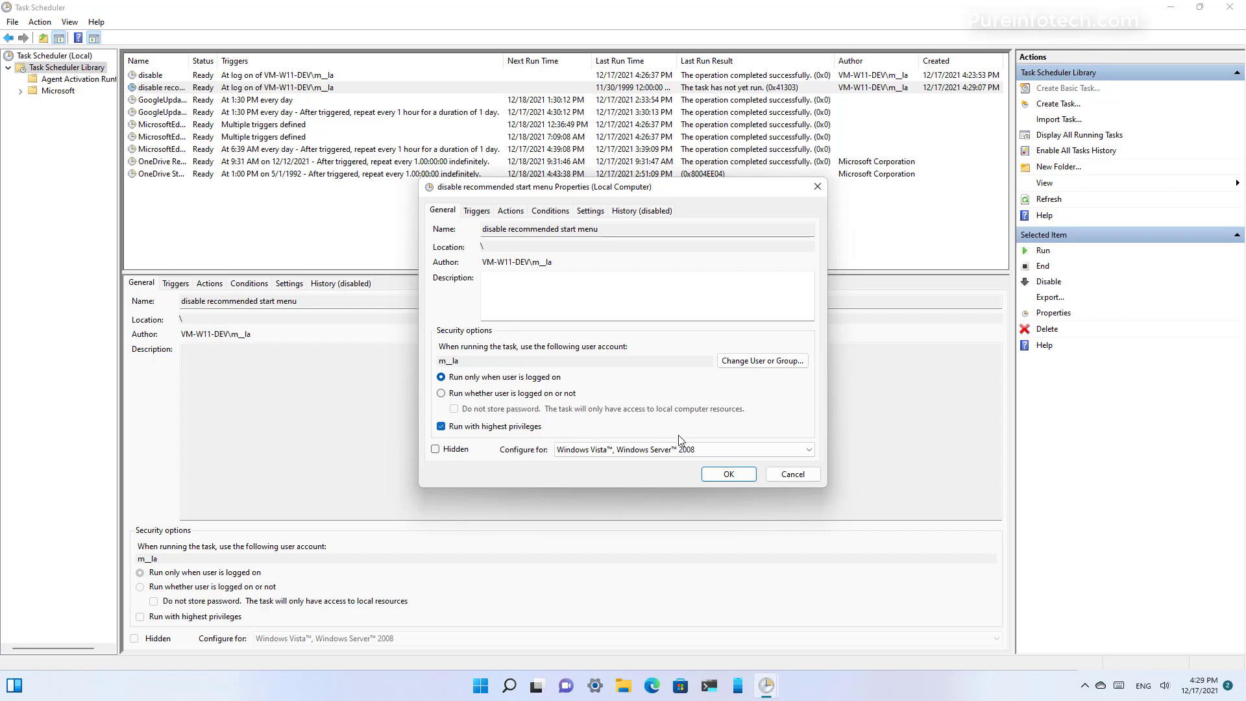
left_click(729, 475)
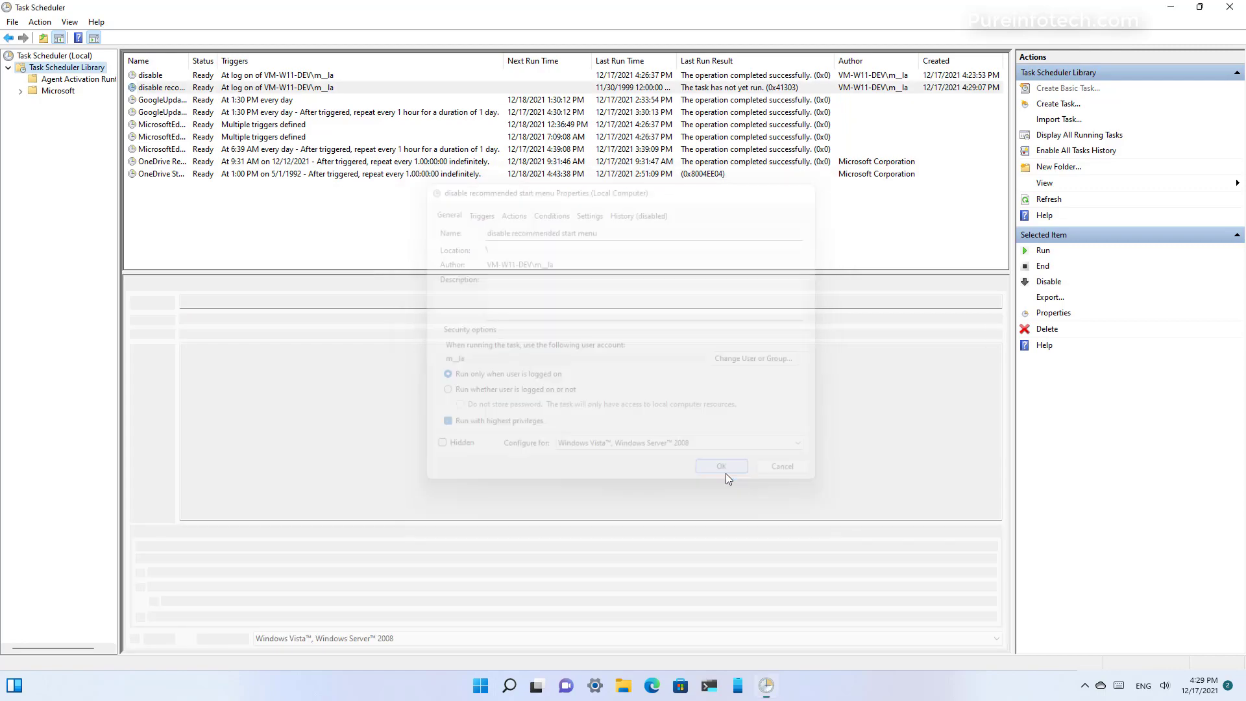
- Show the desktop and open the Start menu to check the Recommended section is gone
key("super+d")
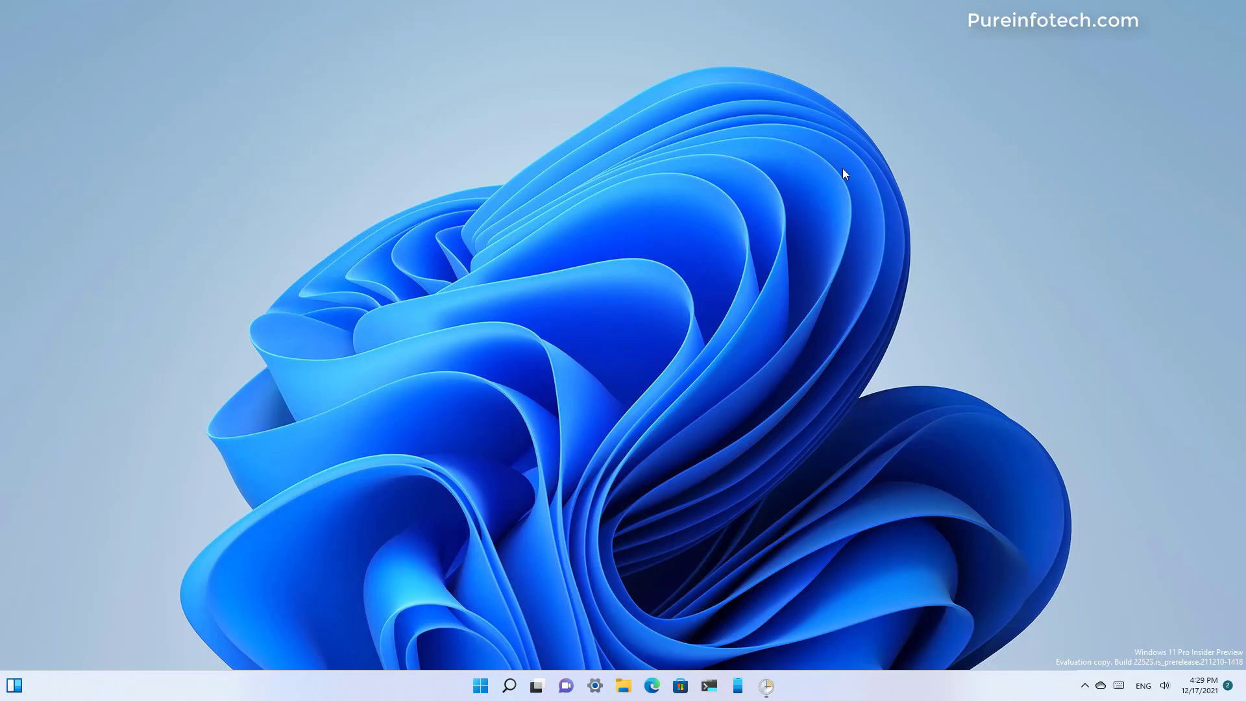
left_click(480, 683)
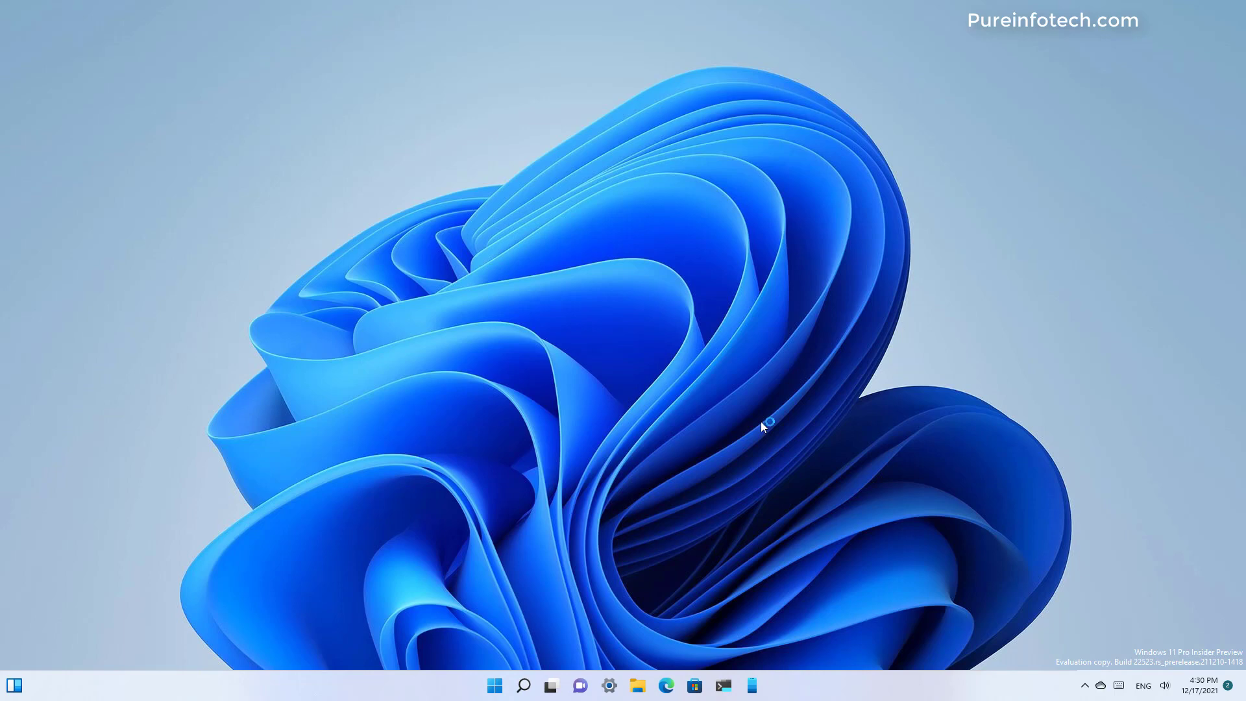
key("super")
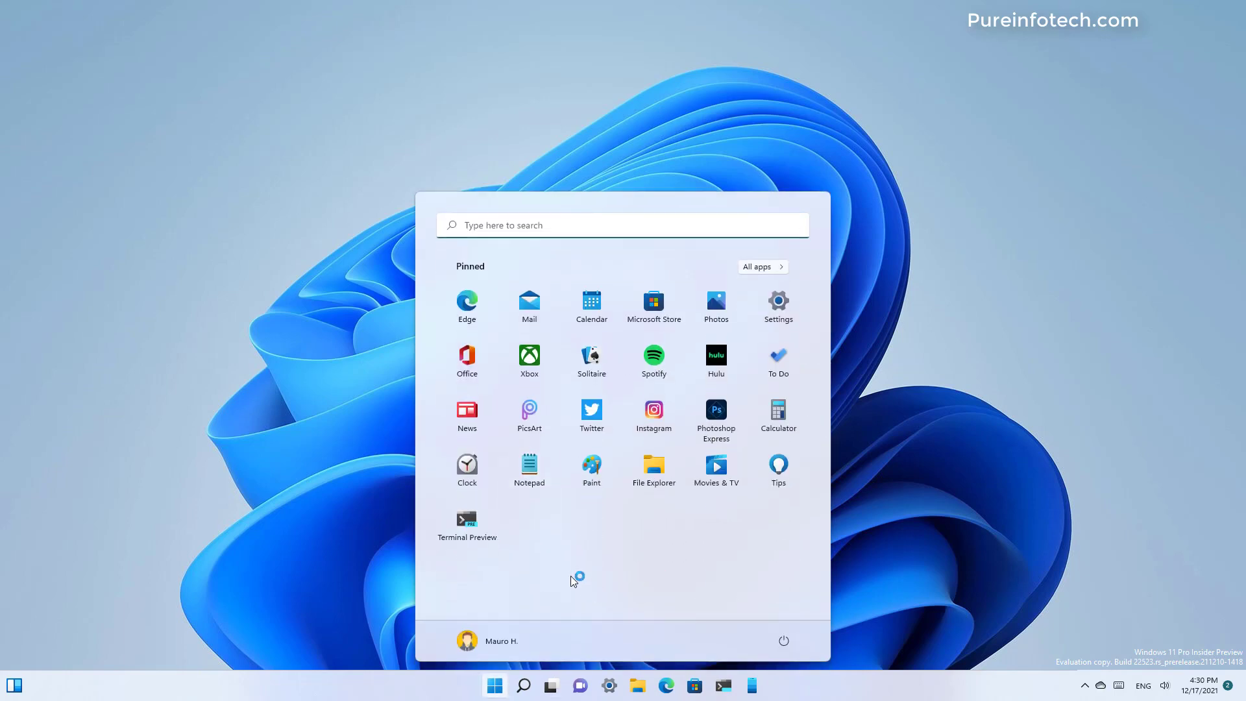